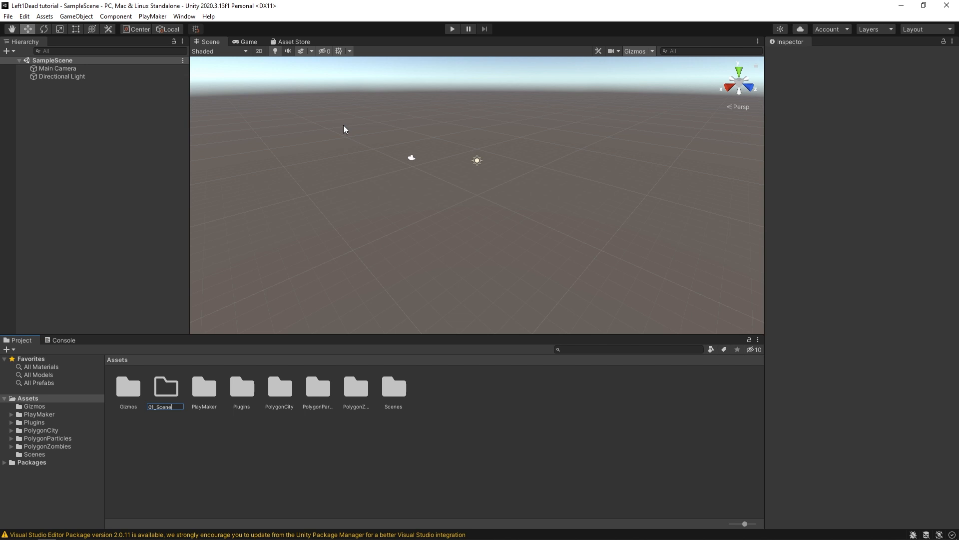
Step: Name the new assets folder 01_Scenes and open it
{"action": "key", "text": "Return"}
{"action": "key", "text": "Return"}
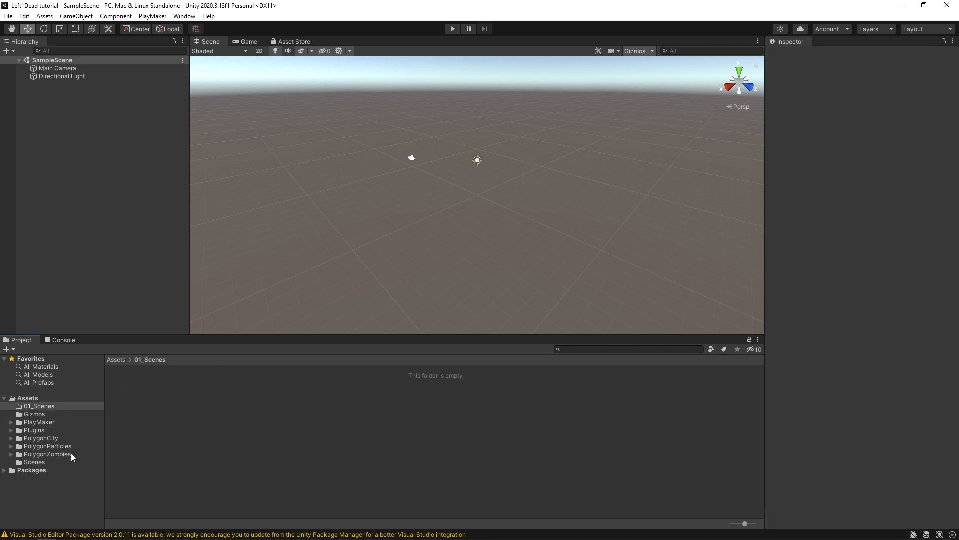
Step: Open the Demo scene from the PolygonCity Scenes folder and look over the city
{"action": "left_click", "coordinate": [36, 439]}
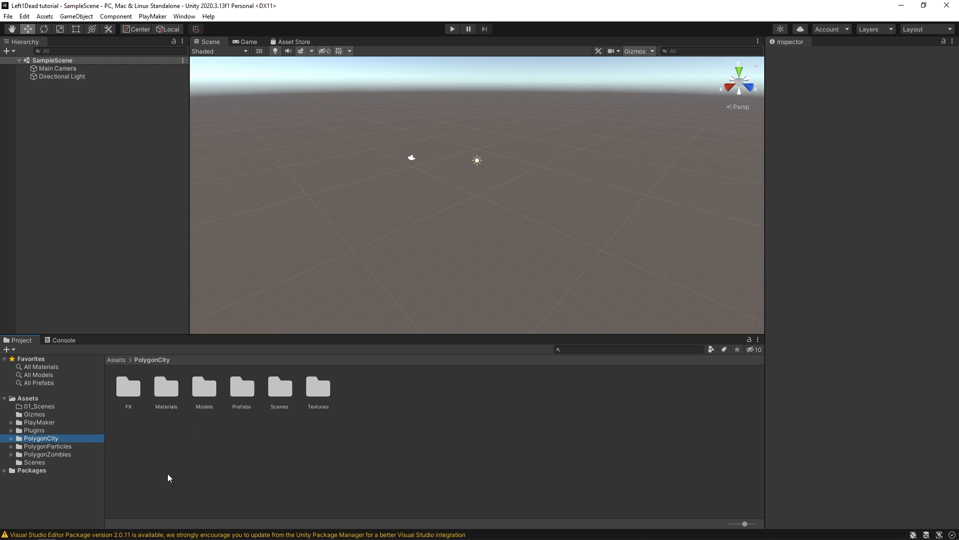
{"action": "double_click", "coordinate": [275, 386]}
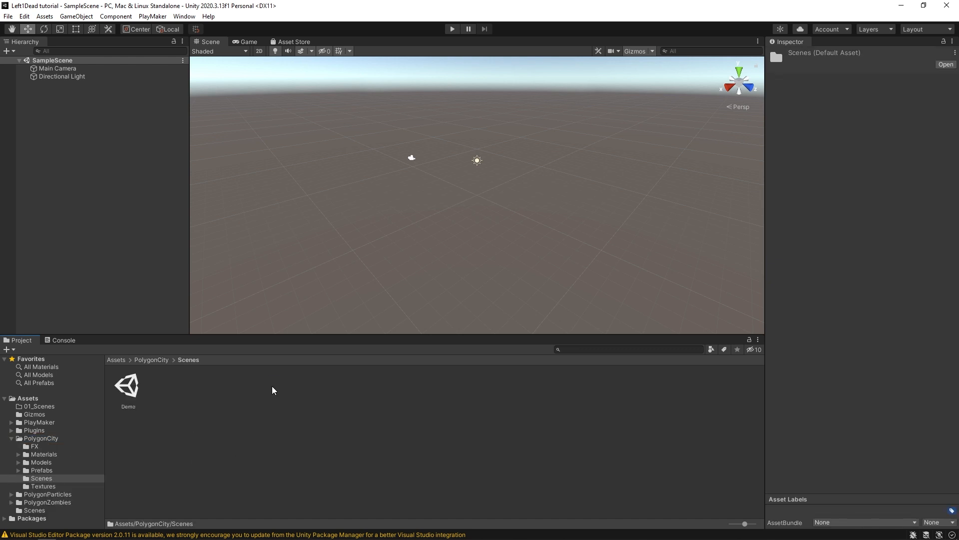
{"action": "left_click", "coordinate": [126, 392]}
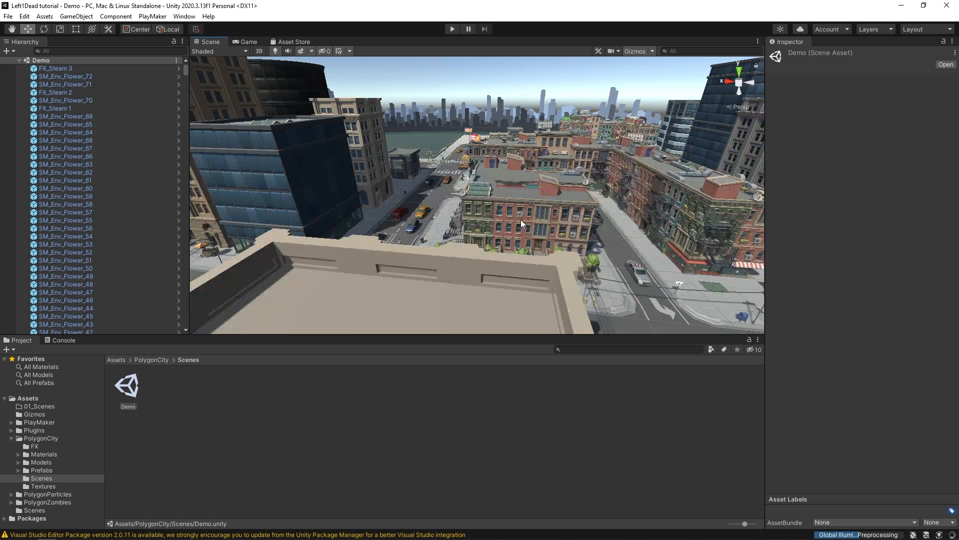
{"action": "scroll", "coordinate": [517, 219], "scroll_direction": "down", "scroll_amount": 2}
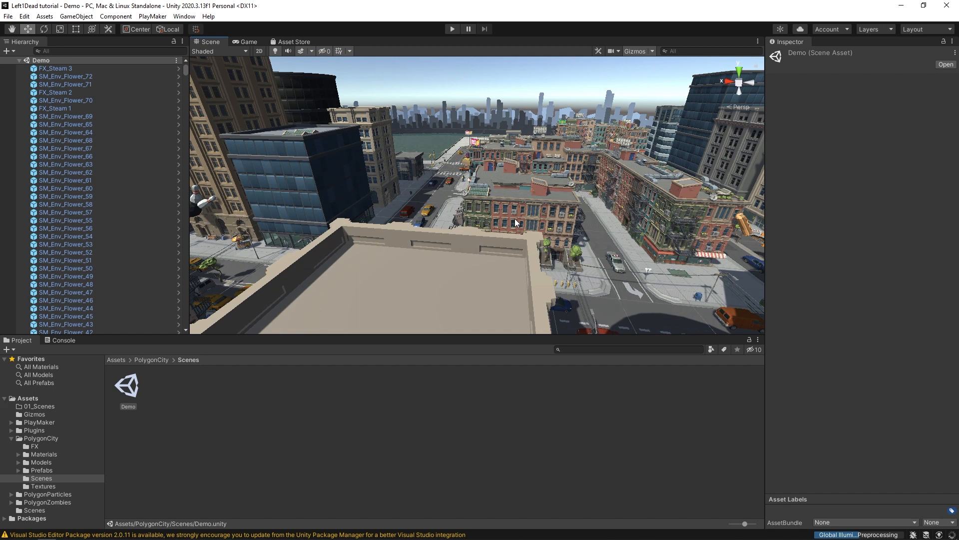
{"action": "middle_click_drag", "start_coordinate": [515, 219], "coordinate": [474, 217]}
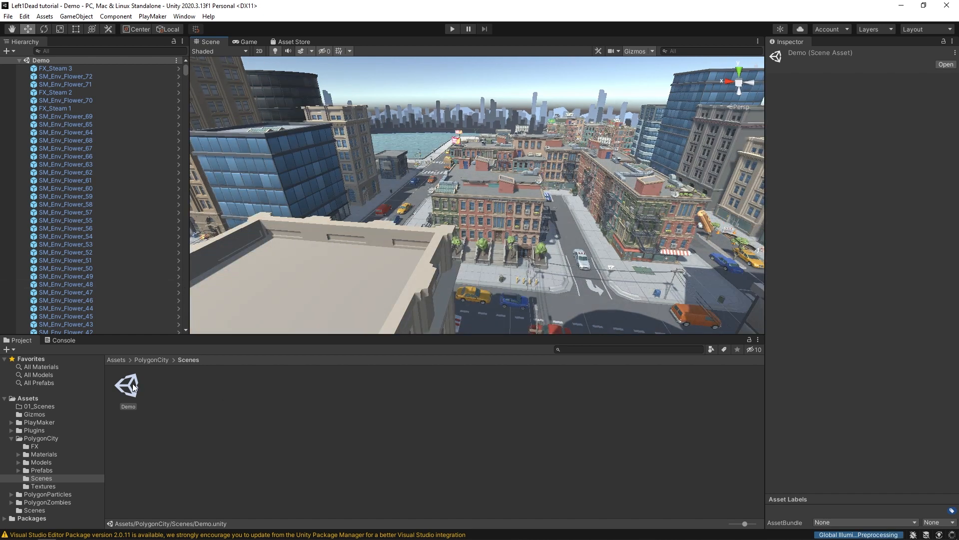
Step: Duplicate the Demo scene asset and name the copy Level
{"action": "left_click", "coordinate": [133, 384]}
{"action": "key", "text": "ctrl+d"}
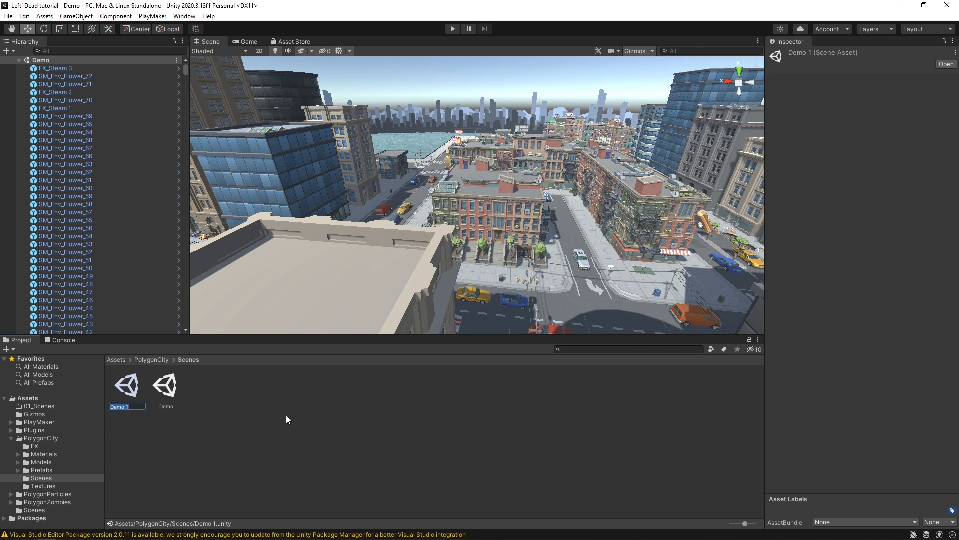
{"action": "type", "text": "Level"}
{"action": "key", "text": "Return"}
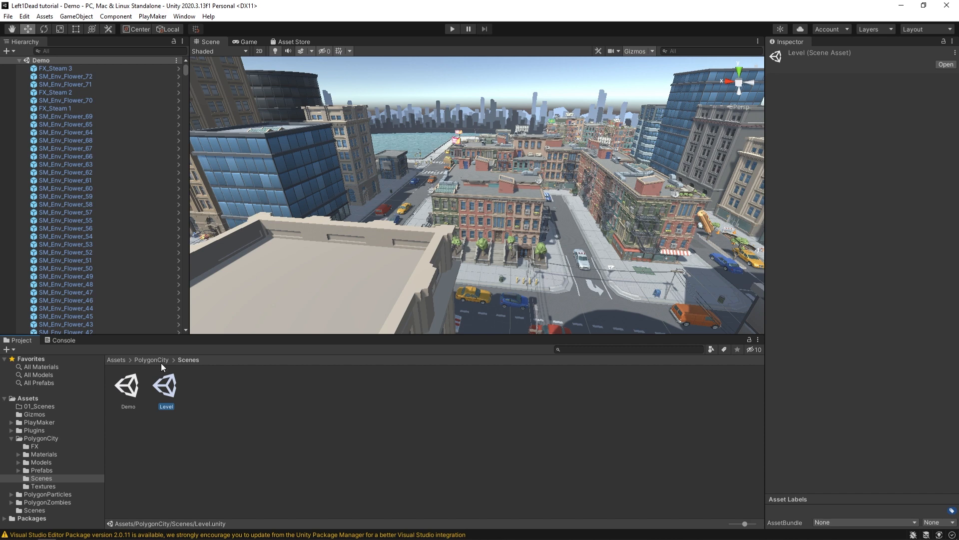
Step: Move the Level scene into the 01_Scenes folder and open it from there
{"action": "left_click_drag", "start_coordinate": [43, 407], "coordinate": [43, 406]}
{"action": "left_click", "coordinate": [43, 406]}
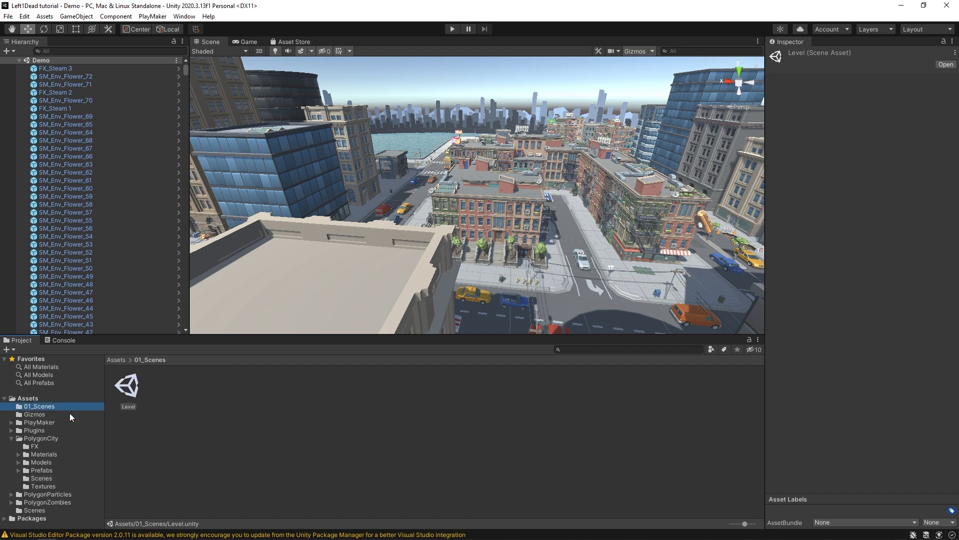
{"action": "left_click", "coordinate": [128, 386]}
{"action": "double_click", "coordinate": [127, 384]}
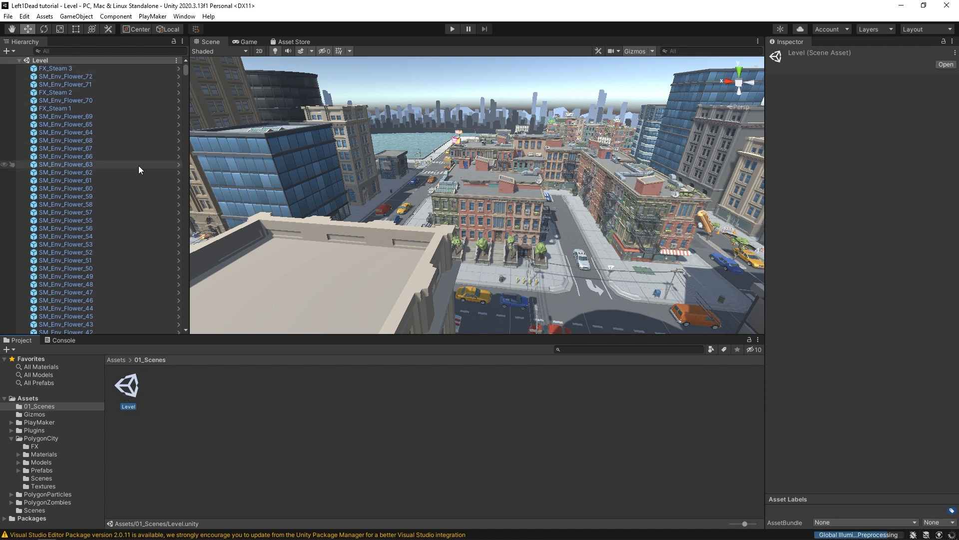
Step: Delete the Main Camera from the Level scene
{"action": "left_click_drag", "start_coordinate": [185, 70], "coordinate": [185, 326]}
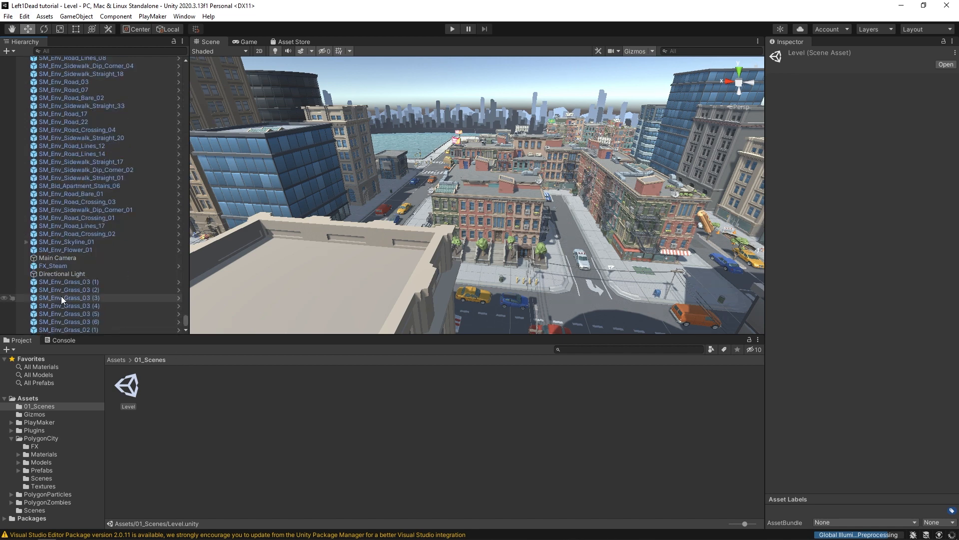
{"action": "left_click", "coordinate": [58, 257]}
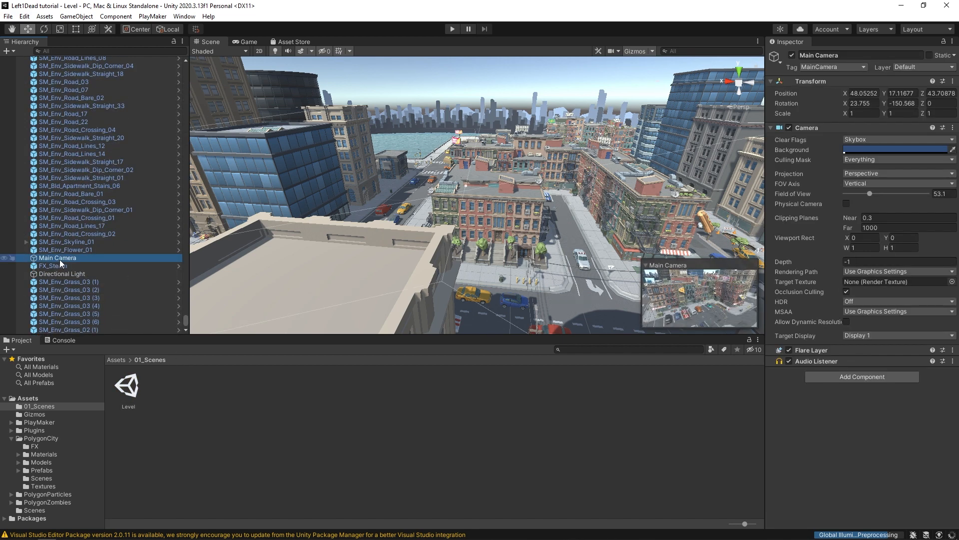
{"action": "key", "text": "Delete"}
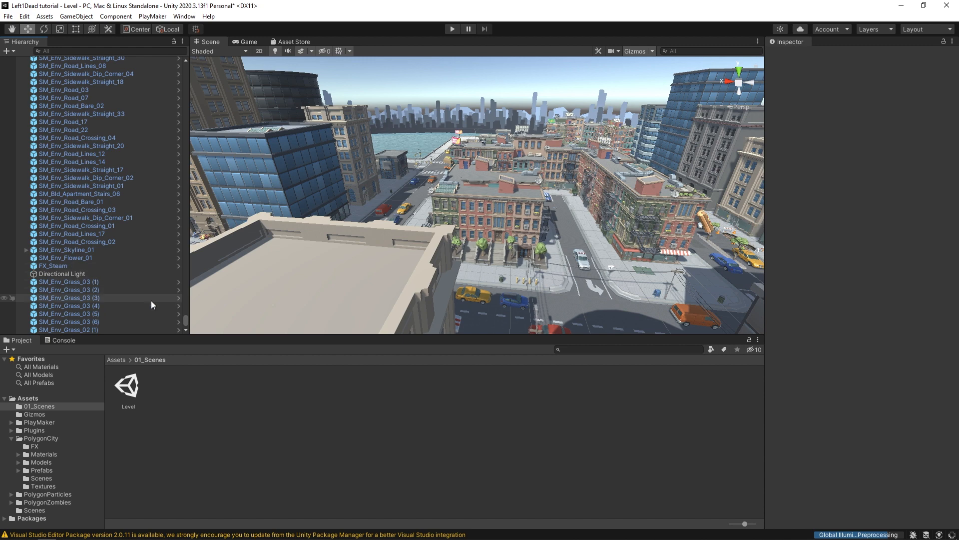
Step: Group every scene object except the Directional Light under a new empty parent
{"action": "left_click", "coordinate": [77, 209]}
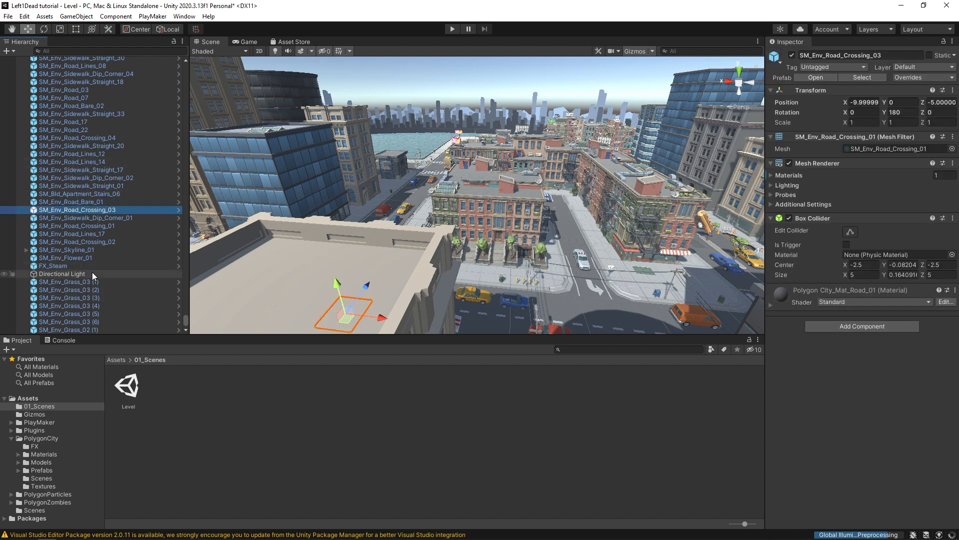
{"action": "key", "text": "ctrl+a"}
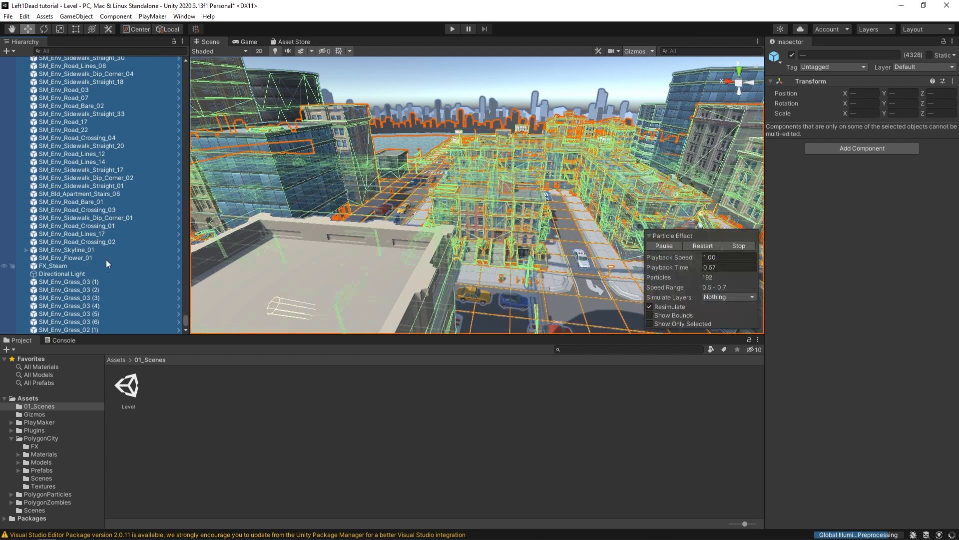
{"action": "left_click", "coordinate": [55, 274], "text": "ctrl"}
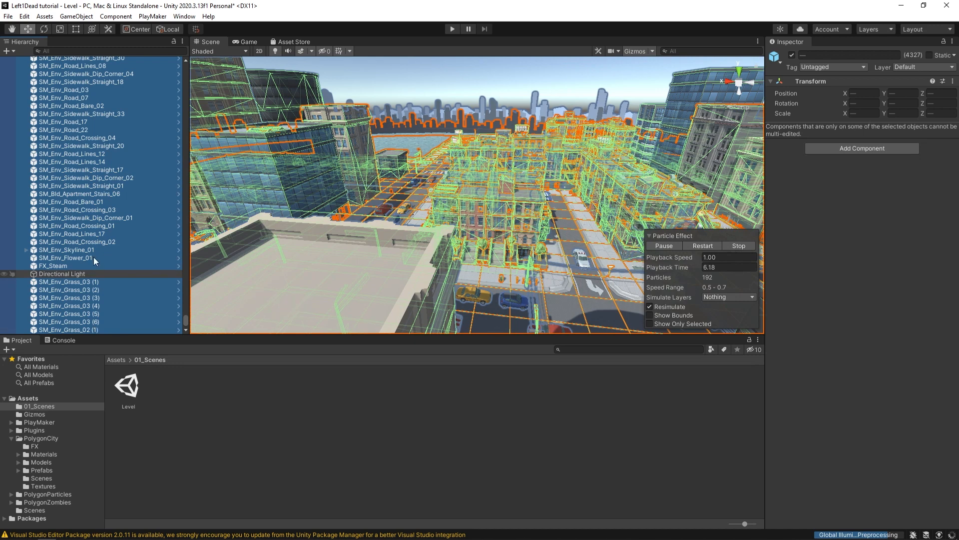
{"action": "right_click", "coordinate": [76, 209]}
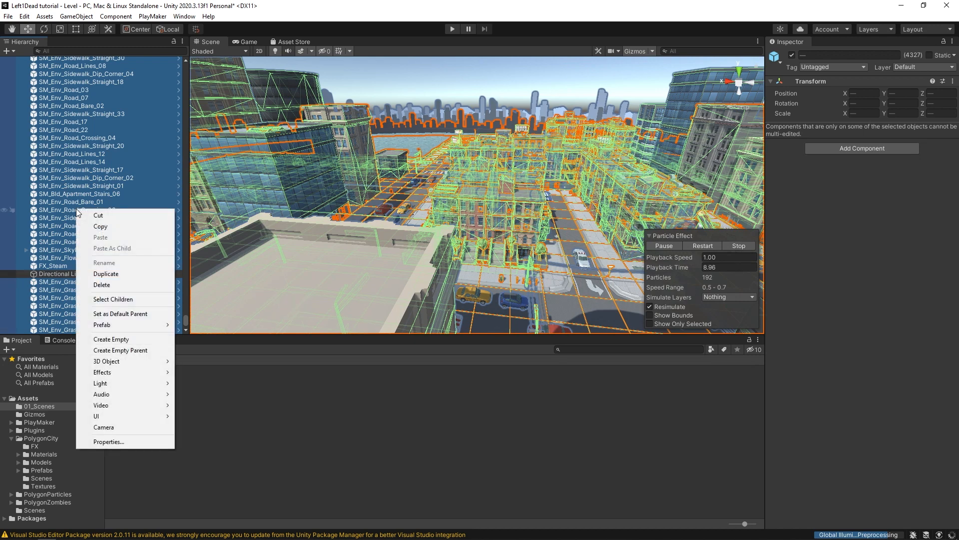
{"action": "left_click", "coordinate": [139, 351]}
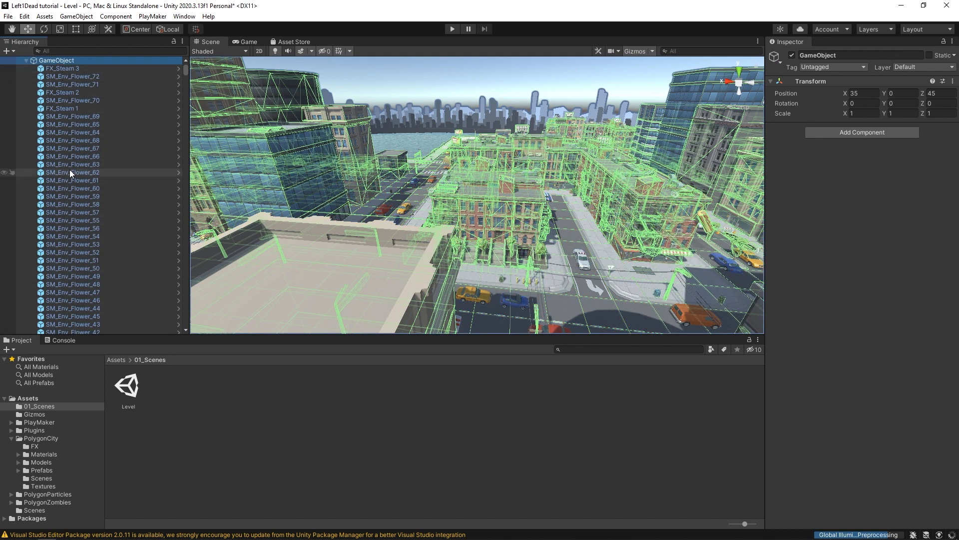
Step: Collapse the new parent object and rename it Enviornment
{"action": "left_click", "coordinate": [26, 61]}
{"action": "left_click", "coordinate": [60, 69]}
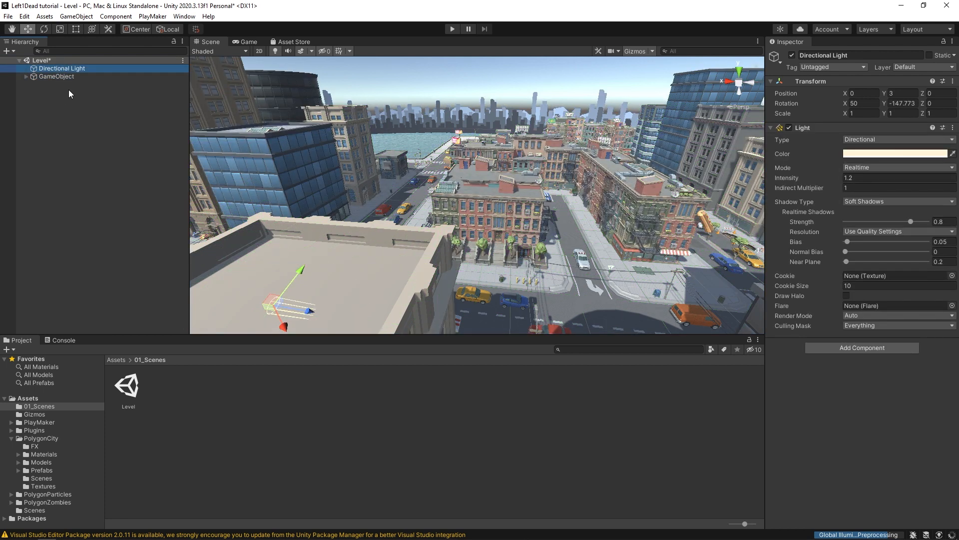
{"action": "left_click", "coordinate": [45, 75]}
{"action": "key", "text": "F2"}
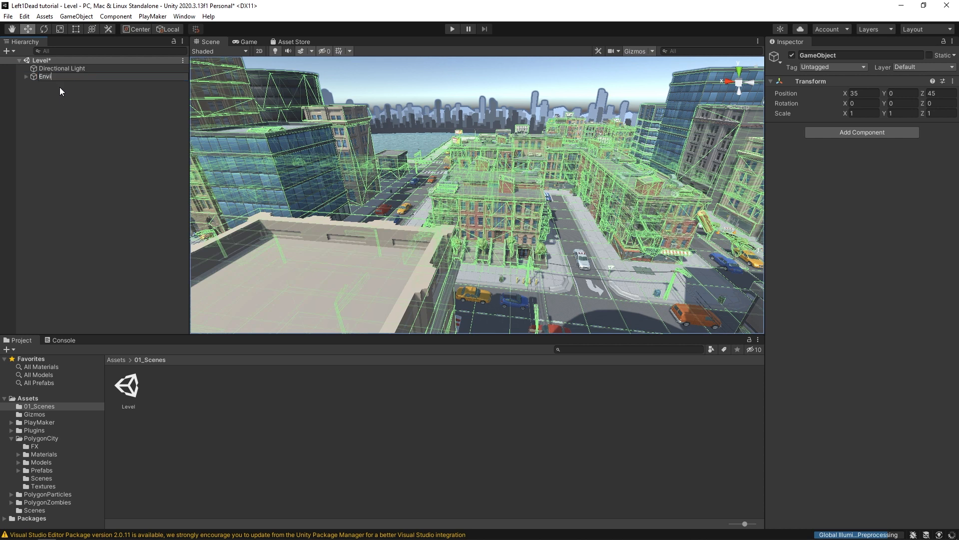
{"action": "type", "text": "Enviornment"}
{"action": "key", "text": "Return"}
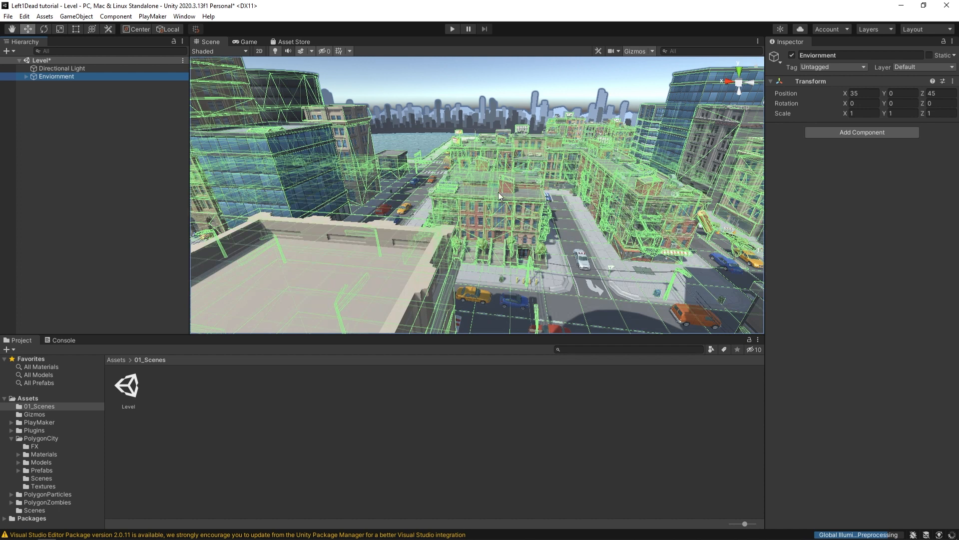
{"action": "left_click", "coordinate": [125, 221]}
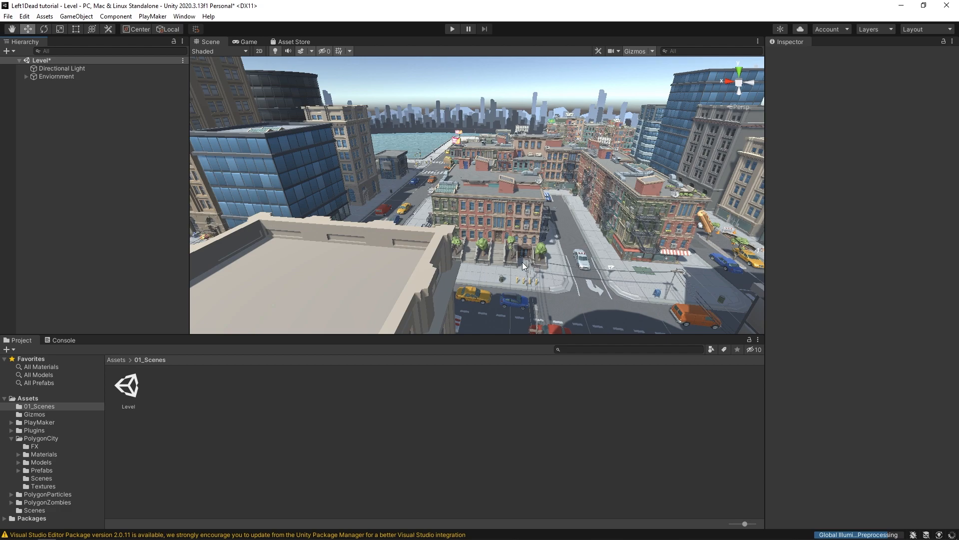
Step: Move the blue SM_Veh_Car_Medium_30 to the building-side edge of the street and flip it onto its roof, turned about 74 degrees
{"action": "key", "text": "w"}
{"action": "right_click_drag", "start_coordinate": [436, 270], "coordinate": [360, 227]}
{"action": "left_click", "coordinate": [470, 227]}
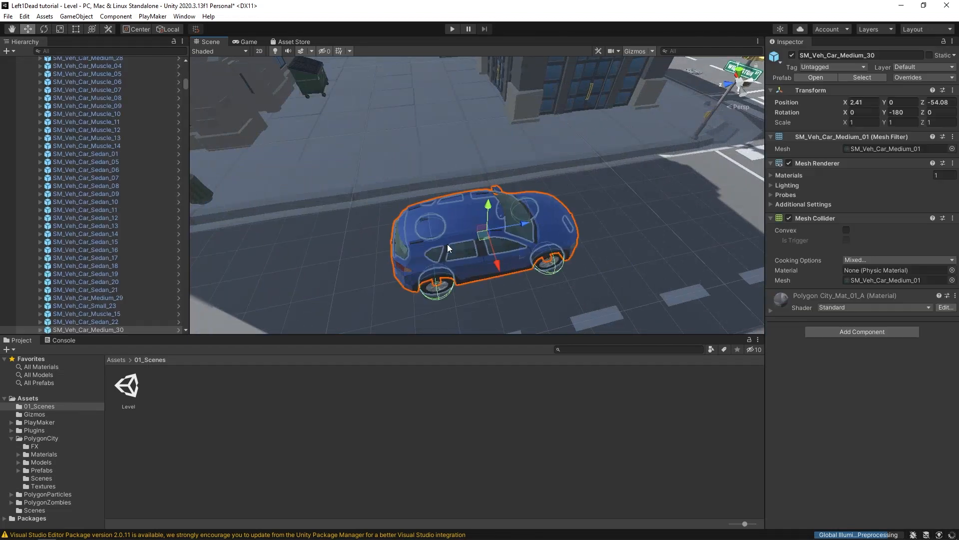
{"action": "left_click_drag", "start_coordinate": [491, 235], "coordinate": [704, 175]}
{"action": "key", "text": "e"}
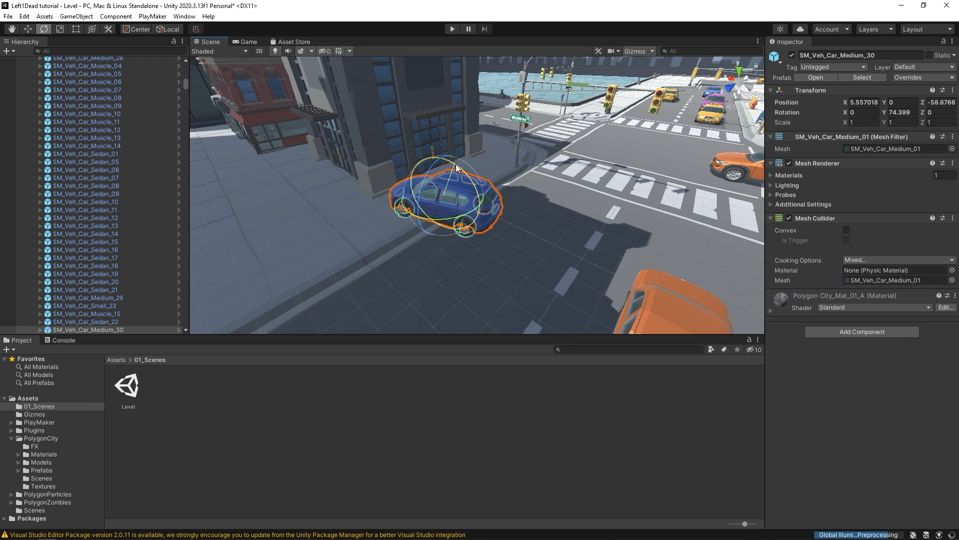
{"action": "left_click_drag", "start_coordinate": [369, 280], "coordinate": [460, 311]}
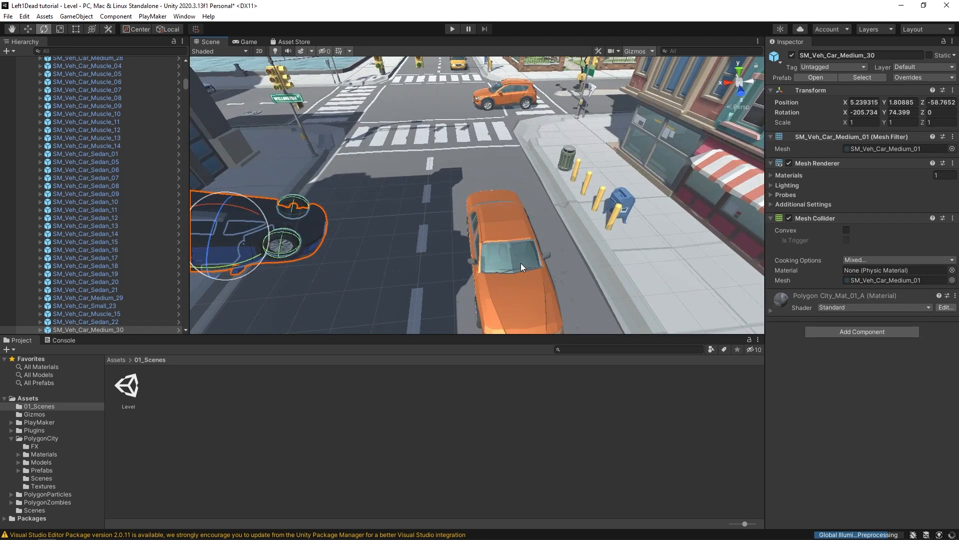
Step: Turn the orange sedan across the road and move it beside the overturned blue car
{"action": "left_click", "coordinate": [521, 263]}
{"action": "left_click_drag", "start_coordinate": [467, 273], "coordinate": [495, 295]}
{"action": "key", "text": "w"}
{"action": "left_click_drag", "start_coordinate": [502, 260], "coordinate": [392, 225]}
Step: Move the orange SM_Veh_Car_Medium_31 onto the corner by the striped awning and tilt it steeply nose-down against the building
{"action": "left_click", "coordinate": [533, 90]}
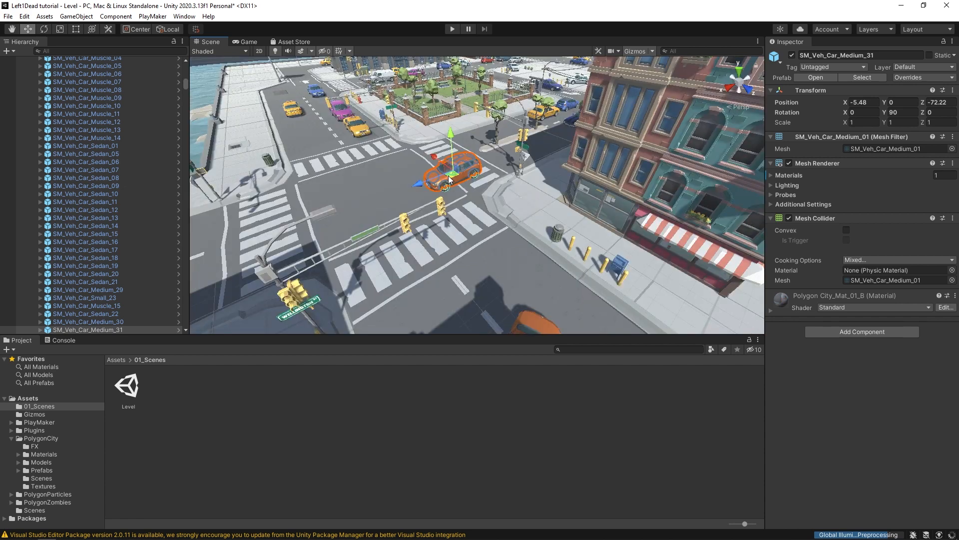
{"action": "left_click_drag", "start_coordinate": [448, 161], "coordinate": [580, 292]}
{"action": "key", "text": "e"}
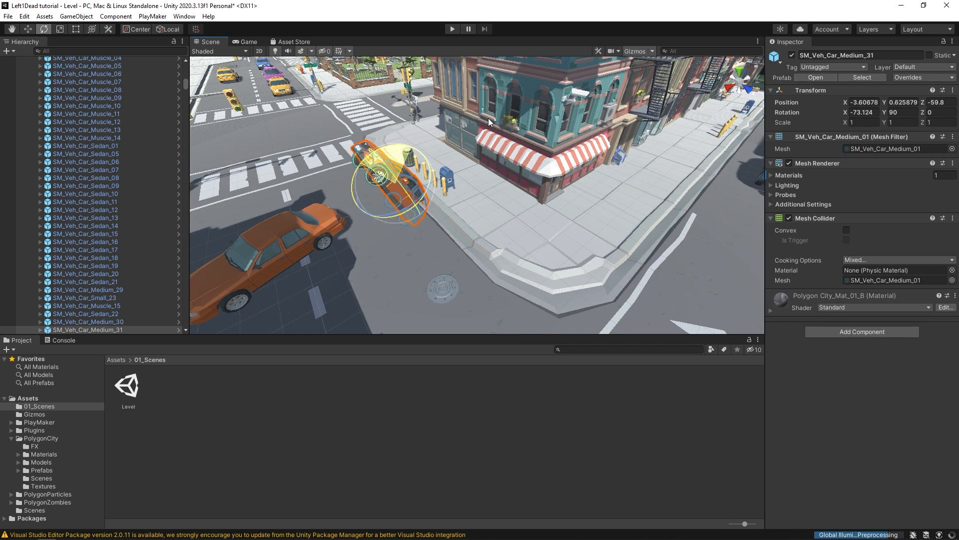
{"action": "left_click_drag", "start_coordinate": [487, 118], "coordinate": [669, 168]}
{"action": "key", "text": "w"}
{"action": "left_click_drag", "start_coordinate": [356, 200], "coordinate": [417, 166]}
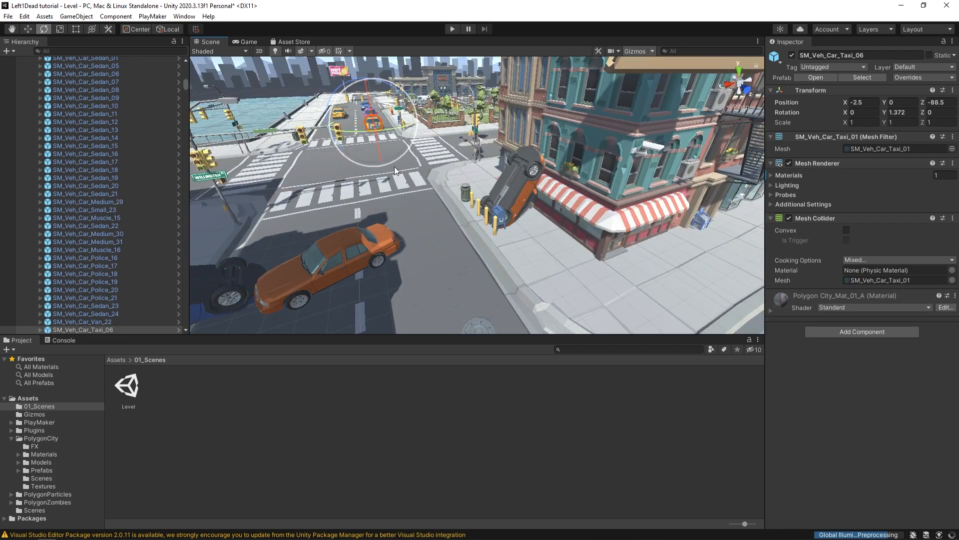
Step: Place SM_Veh_Car_Taxi_06 on its side in the roadblock at -4.32, 1.15, -58.83, rotated to 0, 74.34, -114.889
{"action": "middle_click_drag", "start_coordinate": [394, 167], "coordinate": [412, 217]}
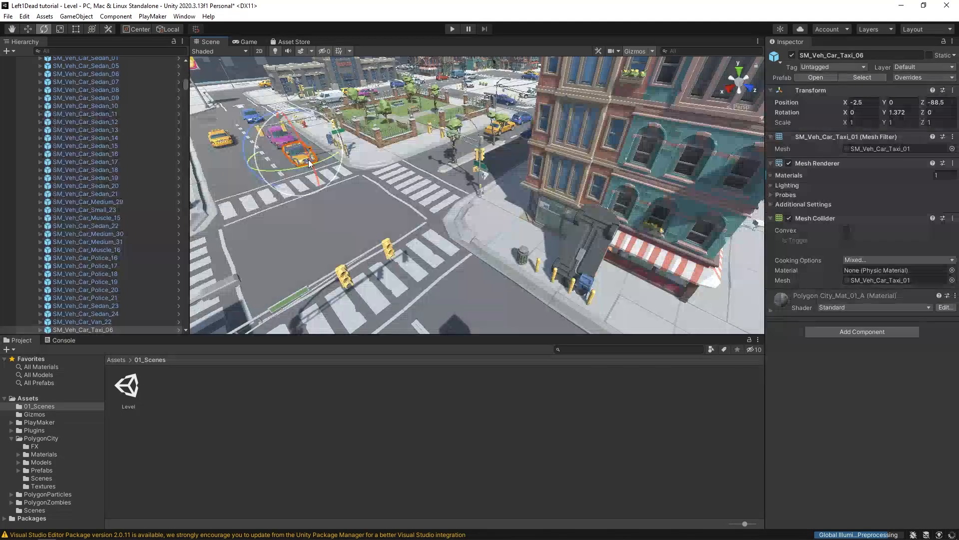
{"action": "key", "text": "w"}
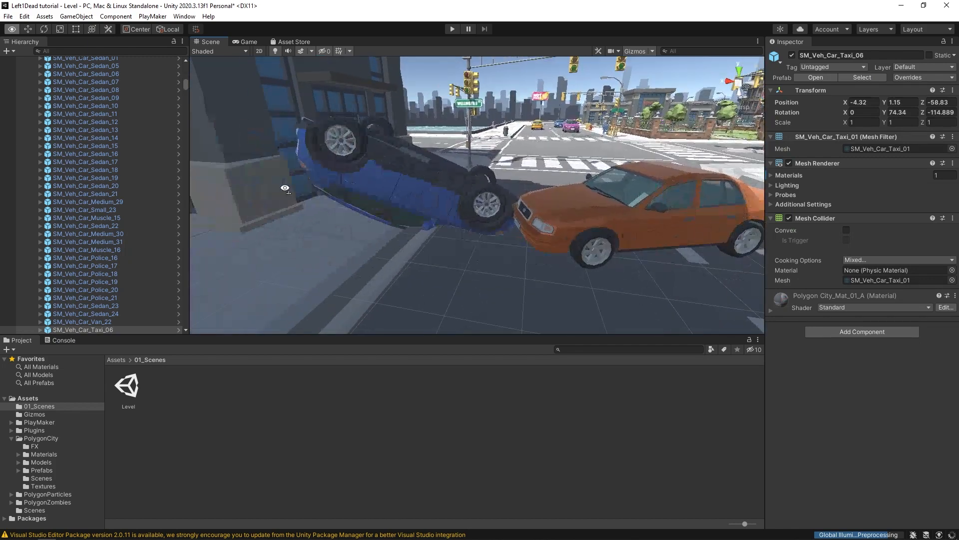
Step: Move the green dumpster SM_Prop_Skip_14 to the roadblock's end beside the overturned blue car, at -27.01, 0, -102.61
{"action": "scroll", "coordinate": [418, 228], "scroll_direction": "down", "scroll_amount": 3}
{"action": "mouse_move", "coordinate": [419, 227]}
{"action": "middle_mouse_down"}
{"action": "mouse_move", "coordinate": [415, 240]}
{"action": "mouse_move", "coordinate": [430, 243]}
{"action": "middle_mouse_up"}
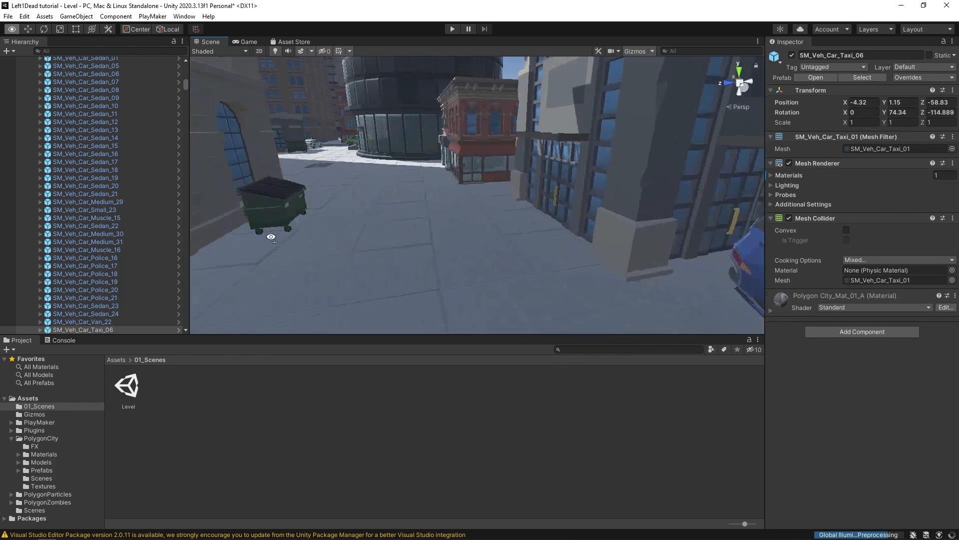
{"action": "left_click", "coordinate": [308, 217]}
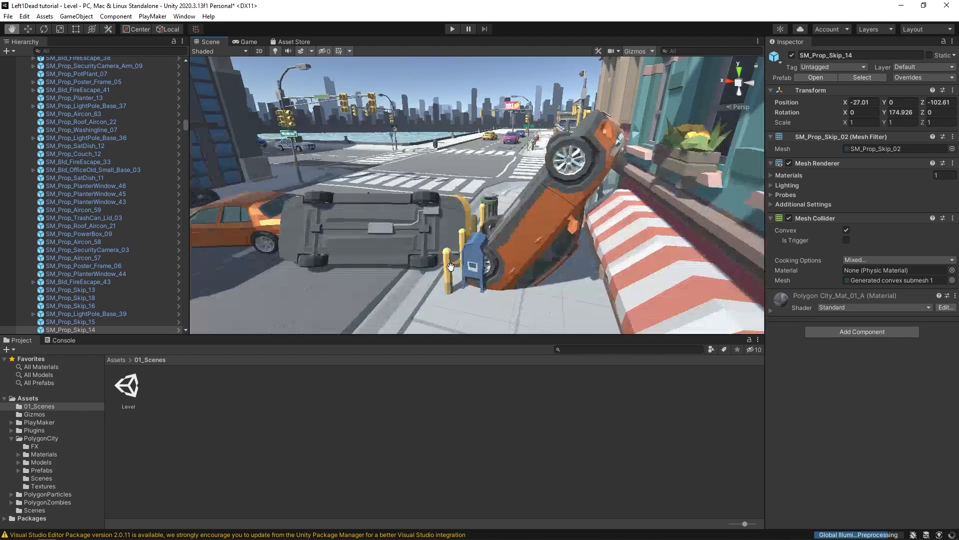
{"action": "right_click_drag", "start_coordinate": [534, 237], "coordinate": [586, 268]}
{"action": "scroll", "coordinate": [460, 244], "scroll_direction": "down", "scroll_amount": 3}
{"action": "scroll", "coordinate": [460, 244], "scroll_direction": "down", "scroll_amount": 2}
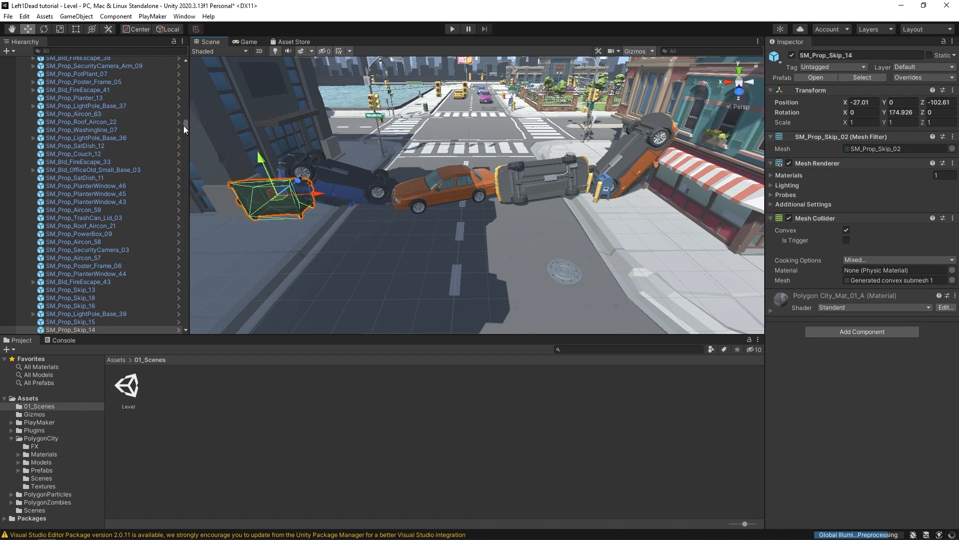
Step: Add a 3D cube at the root of the Level scene and name it "Invisible wall"
{"action": "left_click_drag", "start_coordinate": [185, 125], "coordinate": [181, 66]}
{"action": "left_click", "coordinate": [26, 76]}
{"action": "right_click", "coordinate": [77, 132]}
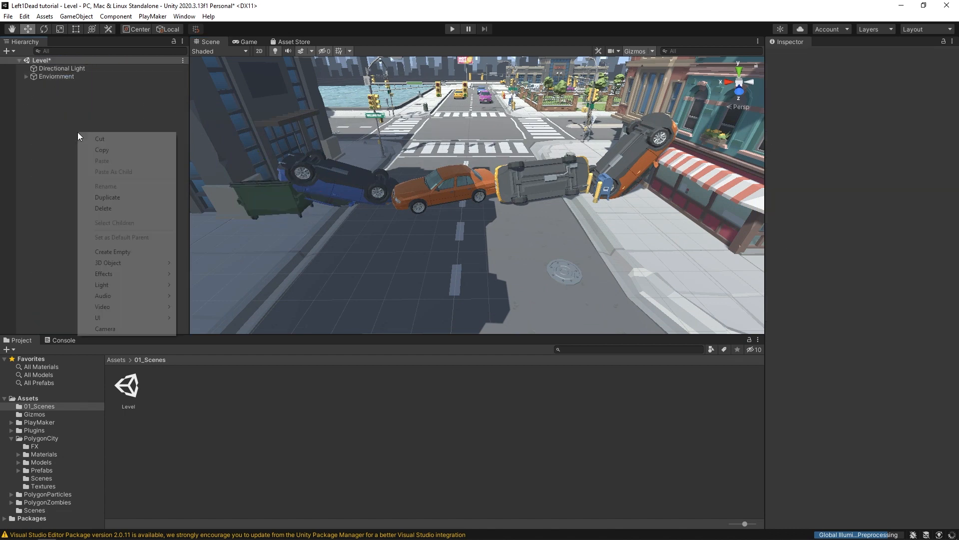
{"action": "mouse_move", "coordinate": [137, 263]}
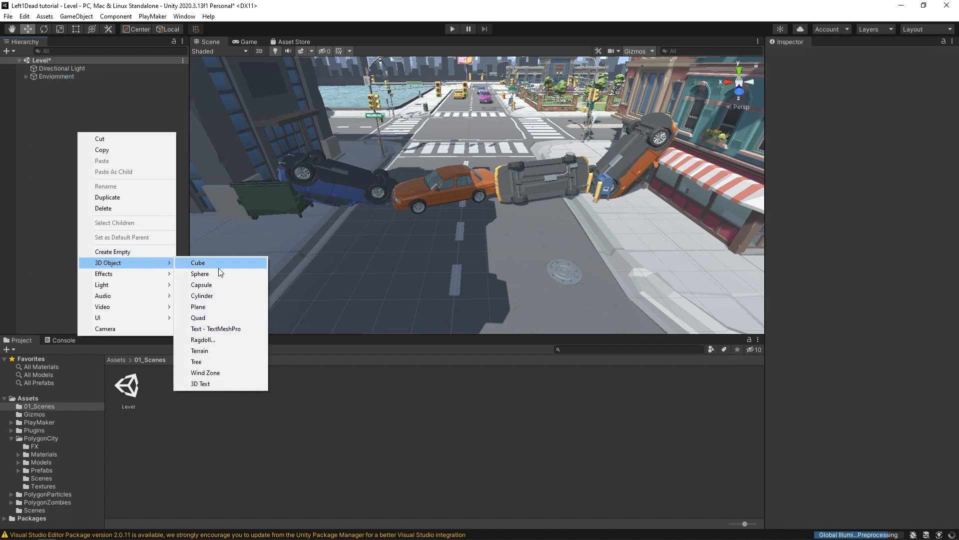
{"action": "left_click", "coordinate": [220, 263]}
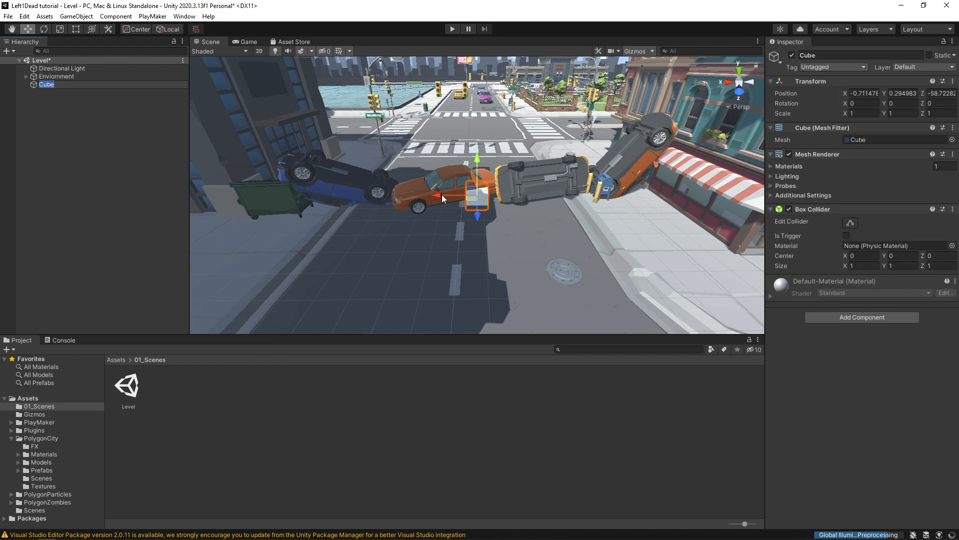
{"action": "type", "text": "rt"}
{"action": "type", "text": "ll"}
{"action": "key", "text": "Return"}
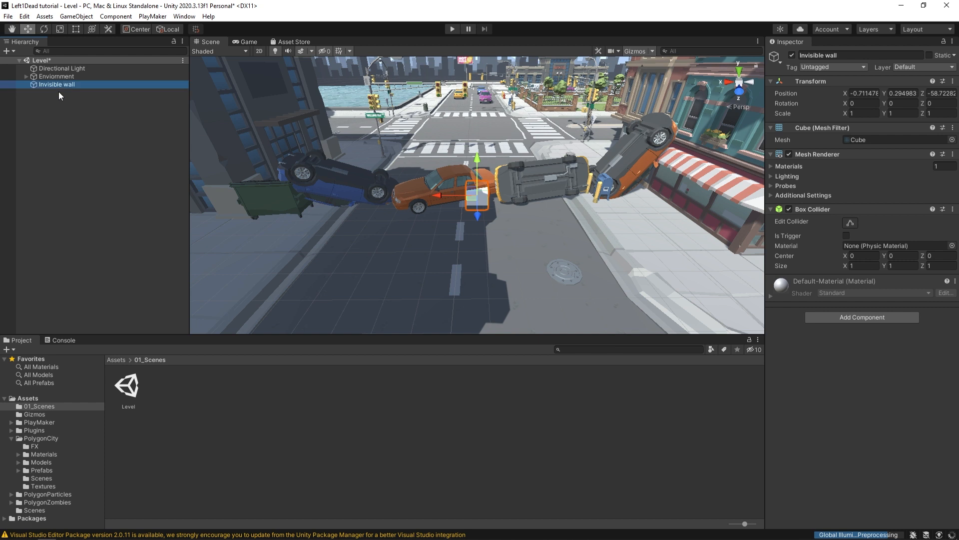
Step: Scale the Invisible wall across the roadblock to 22.664, 6.9721, 1 and turn off its Mesh Renderer
{"action": "key", "text": "r"}
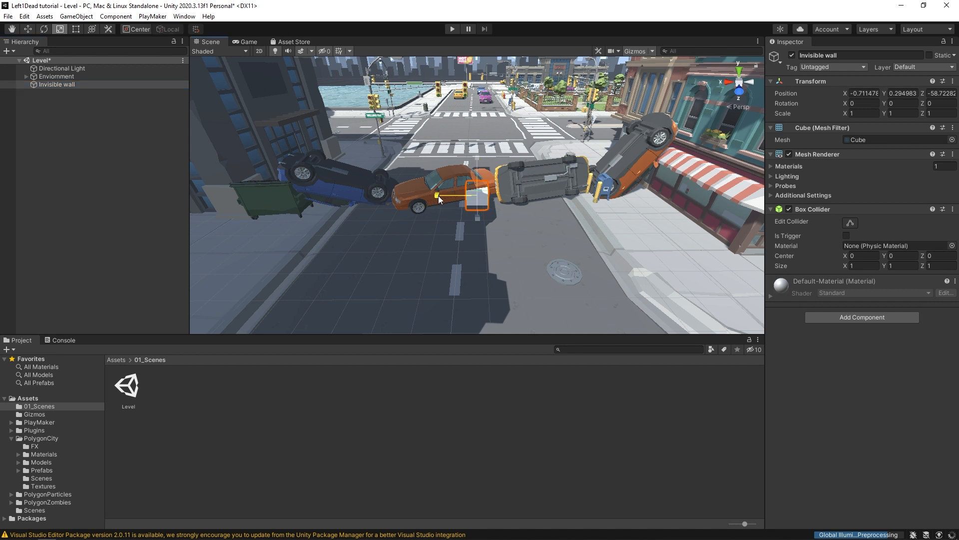
{"action": "left_click_drag", "start_coordinate": [439, 196], "coordinate": [523, 197]}
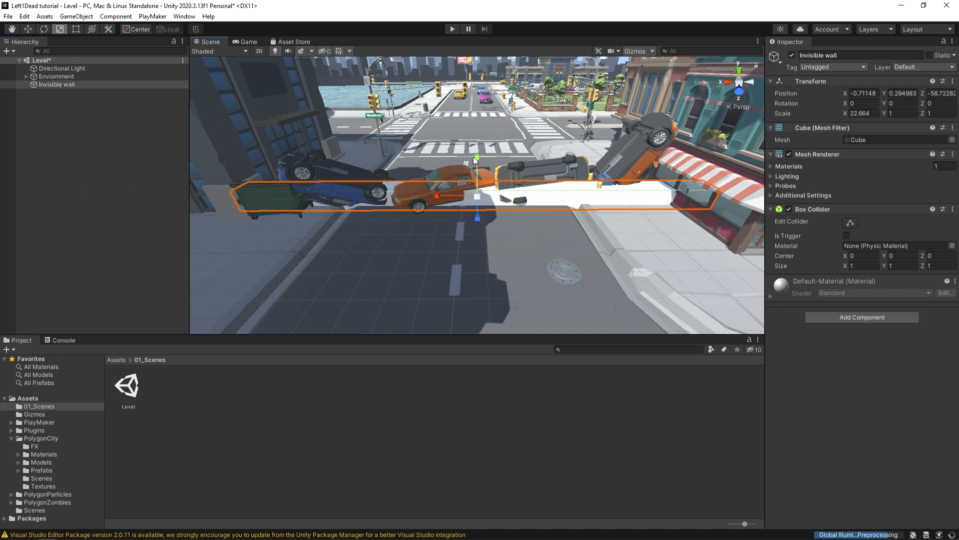
{"action": "left_click_drag", "start_coordinate": [476, 158], "coordinate": [492, 485]}
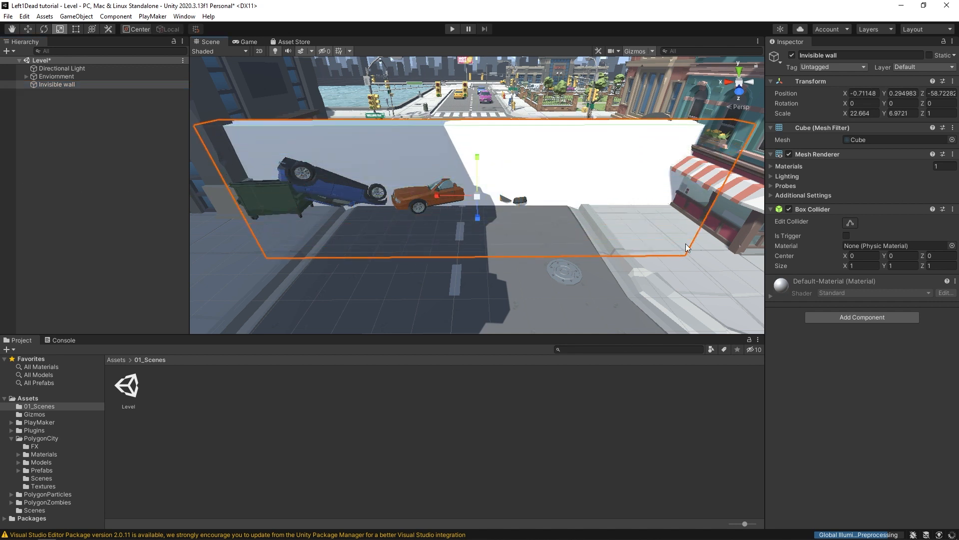
{"action": "left_click", "coordinate": [789, 154]}
{"action": "scroll", "coordinate": [452, 143], "scroll_direction": "up", "scroll_amount": 4}
{"action": "right_click_drag", "start_coordinate": [496, 181], "coordinate": [464, 178]}
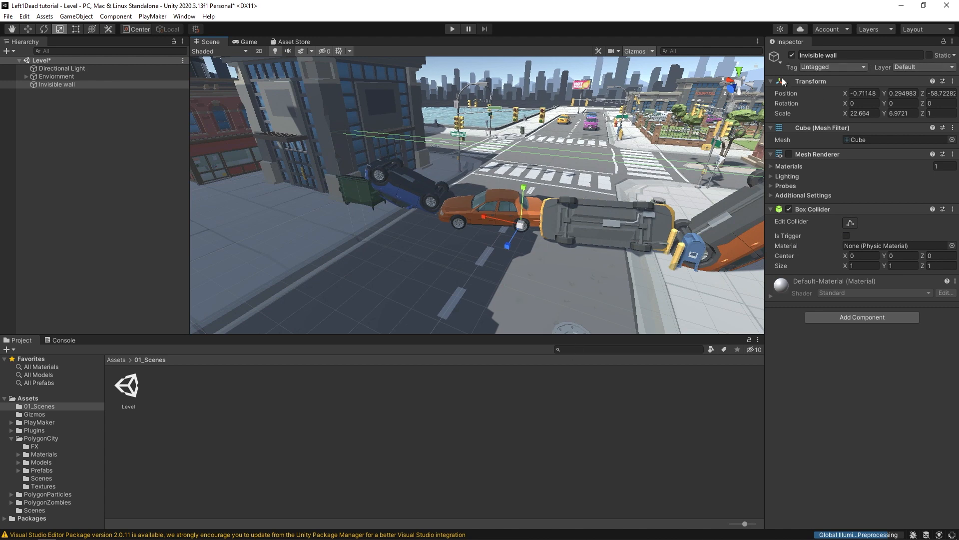
Step: Select the four wrecked cars and the green dumpster of the roadblock and move them together to the start of their parent group
{"action": "right_click_drag", "start_coordinate": [565, 189], "coordinate": [400, 243]}
{"action": "left_click", "coordinate": [498, 169]}
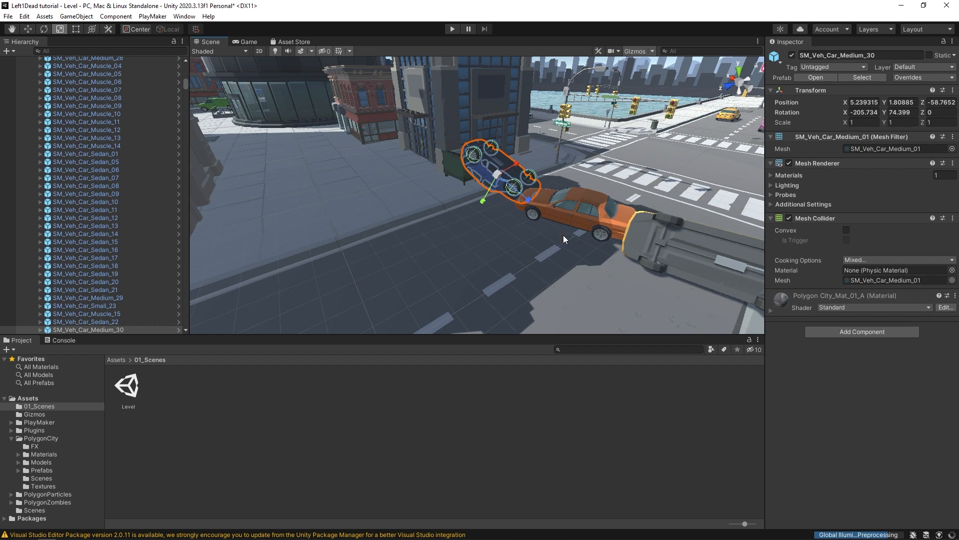
{"action": "left_click", "coordinate": [572, 214], "text": "shift"}
{"action": "right_click_drag", "start_coordinate": [593, 253], "coordinate": [293, 210]}
{"action": "left_click", "coordinate": [554, 204], "text": "shift"}
{"action": "middle_click_drag", "start_coordinate": [523, 229], "coordinate": [456, 235]}
{"action": "scroll", "coordinate": [55, 239], "scroll_direction": "down", "scroll_amount": 2}
{"action": "scroll", "coordinate": [55, 238], "scroll_direction": "up", "scroll_amount": 2}
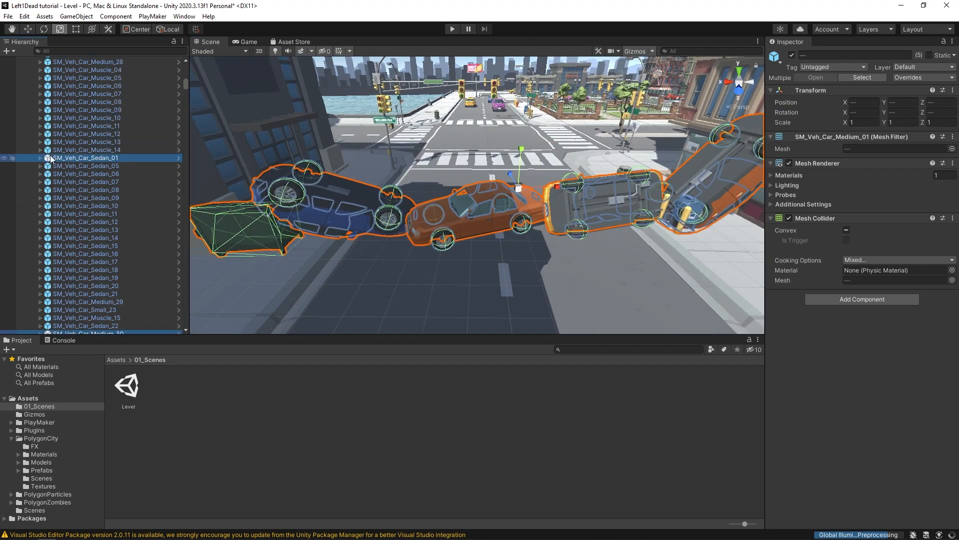
{"action": "left_click_drag", "start_coordinate": [48, 160], "coordinate": [63, 87]}
Step: Group the selected cars and dumpster under a new empty parent named "WallOfCars"
{"action": "right_click", "coordinate": [52, 88]}
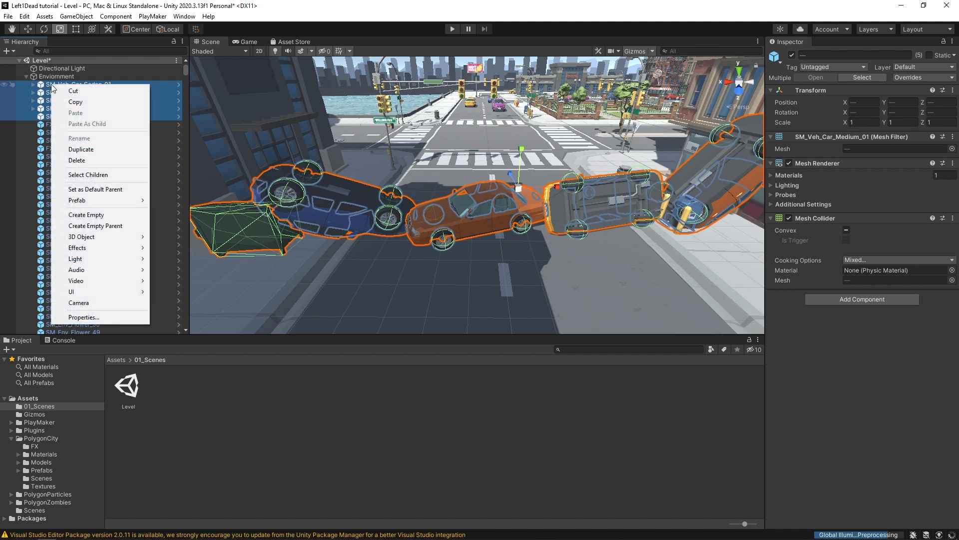
{"action": "left_click", "coordinate": [109, 225]}
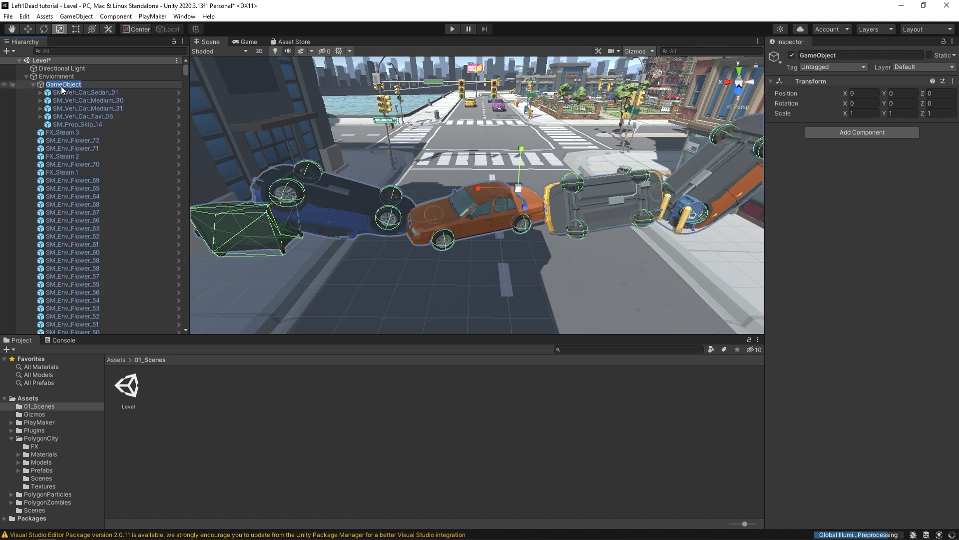
{"action": "type", "text": "WallOfCars"}
{"action": "key", "text": "Return"}
{"action": "mouse_move", "coordinate": [445, 227]}
{"action": "middle_mouse_down"}
{"action": "mouse_move", "coordinate": [421, 227]}
{"action": "mouse_move", "coordinate": [451, 237]}
{"action": "middle_mouse_up"}
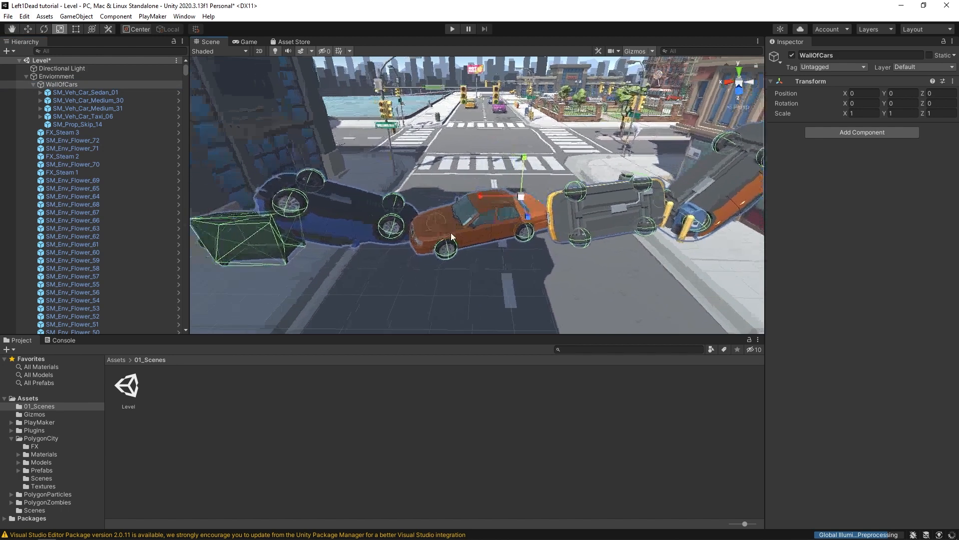
{"action": "mouse_move", "coordinate": [452, 237]}
{"action": "left_mouse_down", "text": "alt"}
{"action": "mouse_move", "coordinate": [420, 240]}
{"action": "mouse_move", "coordinate": [454, 240]}
{"action": "mouse_move", "coordinate": [426, 241]}
{"action": "mouse_move", "coordinate": [450, 238]}
{"action": "mouse_move", "coordinate": [439, 235]}
{"action": "left_mouse_up", "text": "alt"}
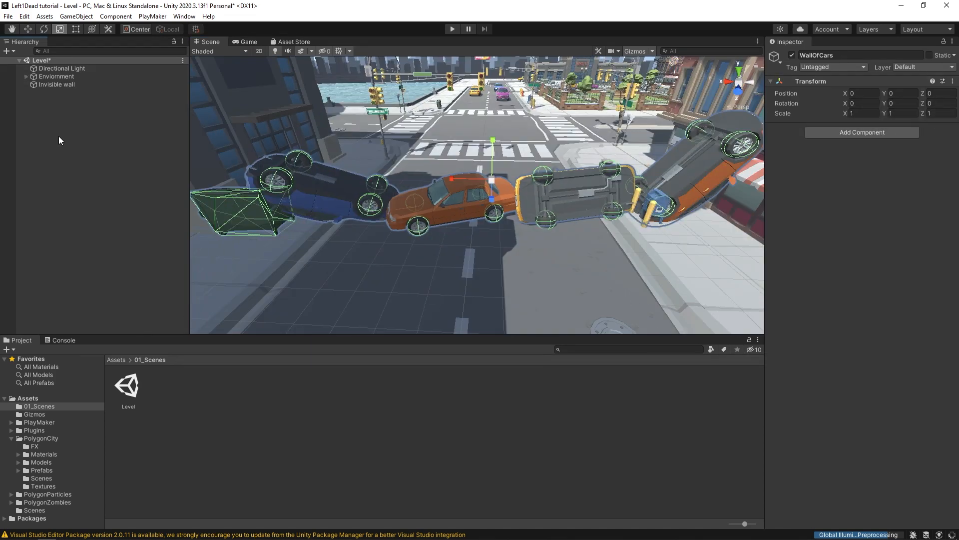
Step: Make the Invisible wall the first child of WallOfCars, above SM_Veh_Car_Sedan_01
{"action": "left_click", "coordinate": [59, 136]}
{"action": "left_click", "coordinate": [61, 84]}
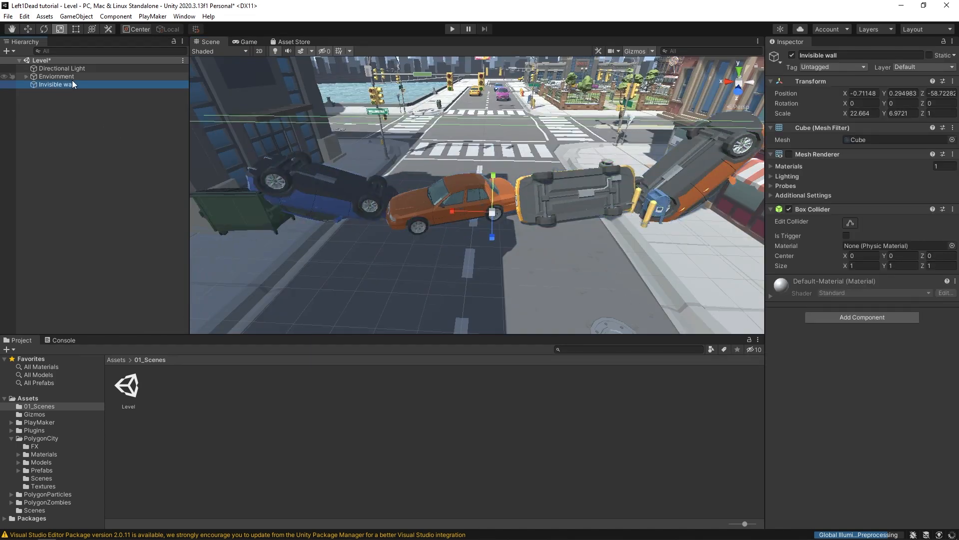
{"action": "left_click_drag", "start_coordinate": [53, 84], "coordinate": [45, 74]}
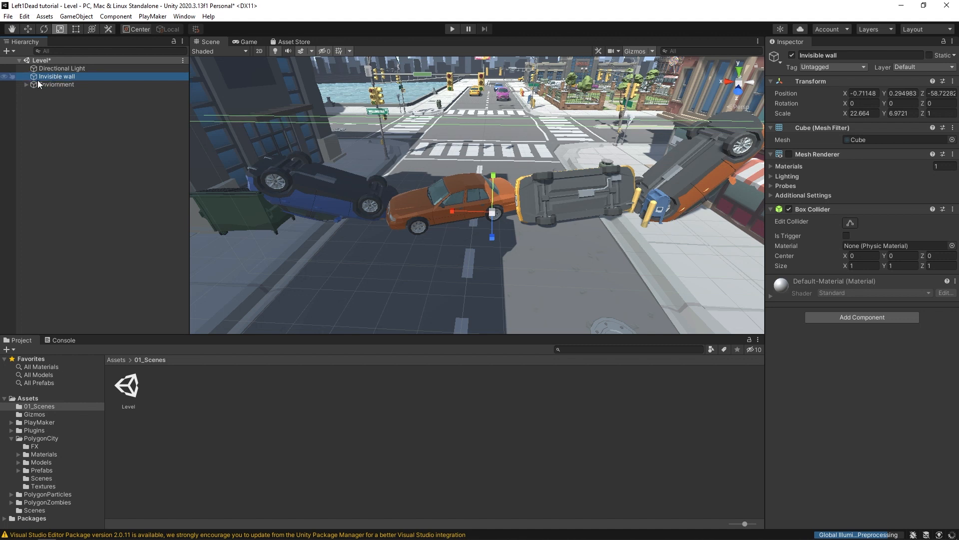
{"action": "left_click", "coordinate": [26, 85]}
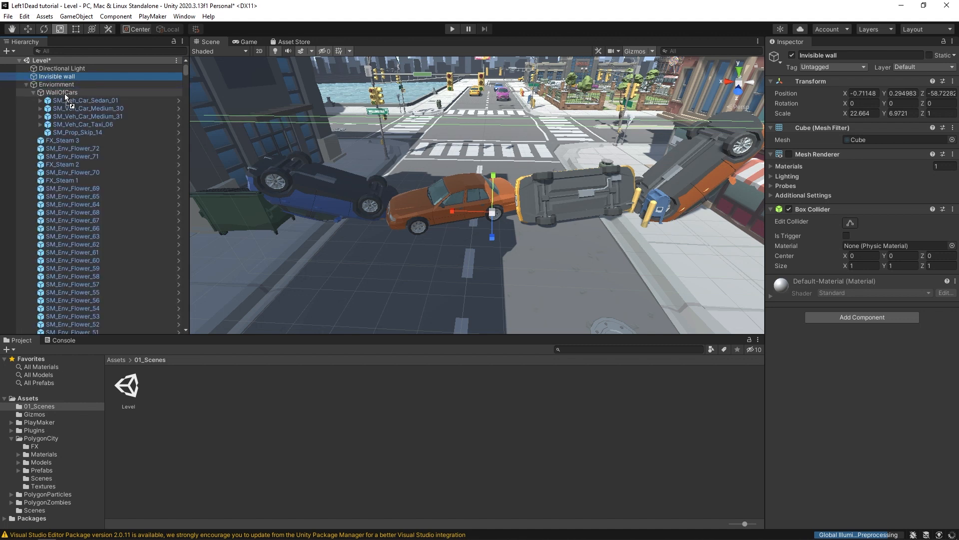
{"action": "left_click_drag", "start_coordinate": [67, 96], "coordinate": [57, 141]}
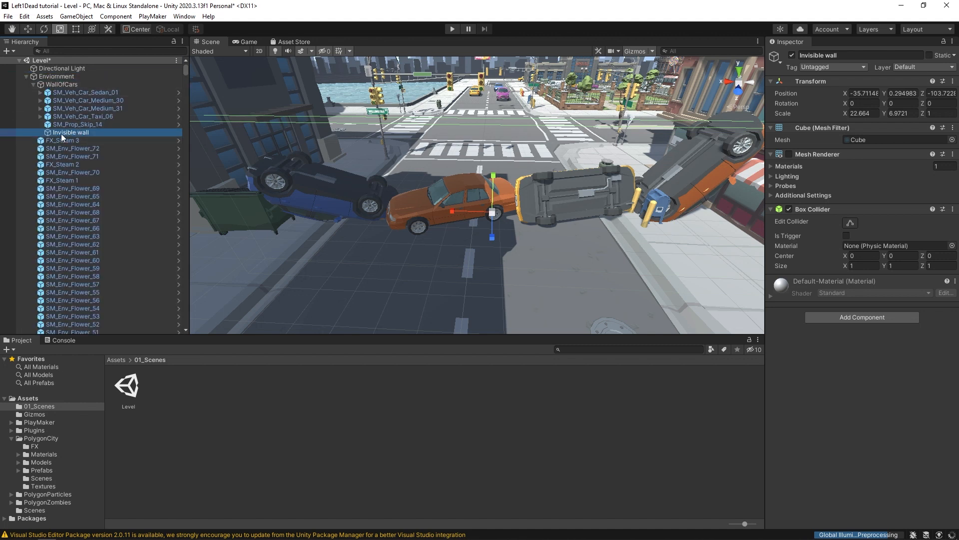
{"action": "left_click_drag", "start_coordinate": [61, 91], "coordinate": [60, 91]}
{"action": "left_click", "coordinate": [59, 85]}
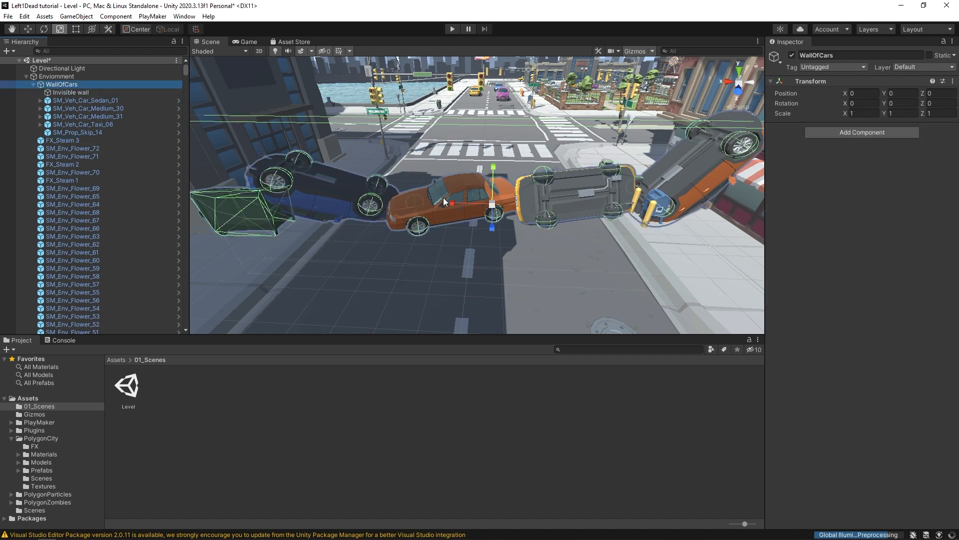
Step: Open the PolygonParticles Prefabs folder, show its contents as a list and search it for "fire"
{"action": "middle_click_drag", "start_coordinate": [443, 197], "coordinate": [444, 197]}
{"action": "right_click_drag", "start_coordinate": [445, 197], "coordinate": [484, 207]}
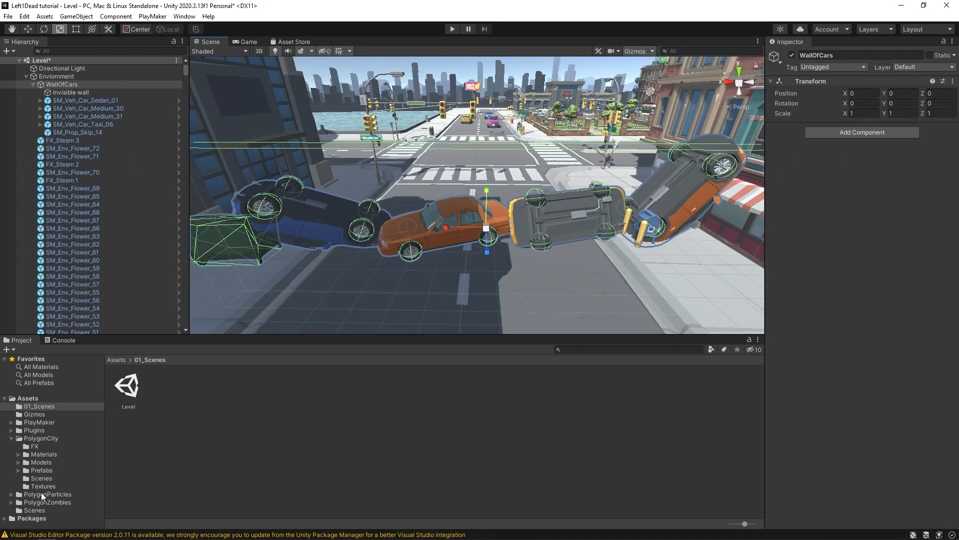
{"action": "left_click", "coordinate": [42, 494]}
{"action": "left_click", "coordinate": [203, 394]}
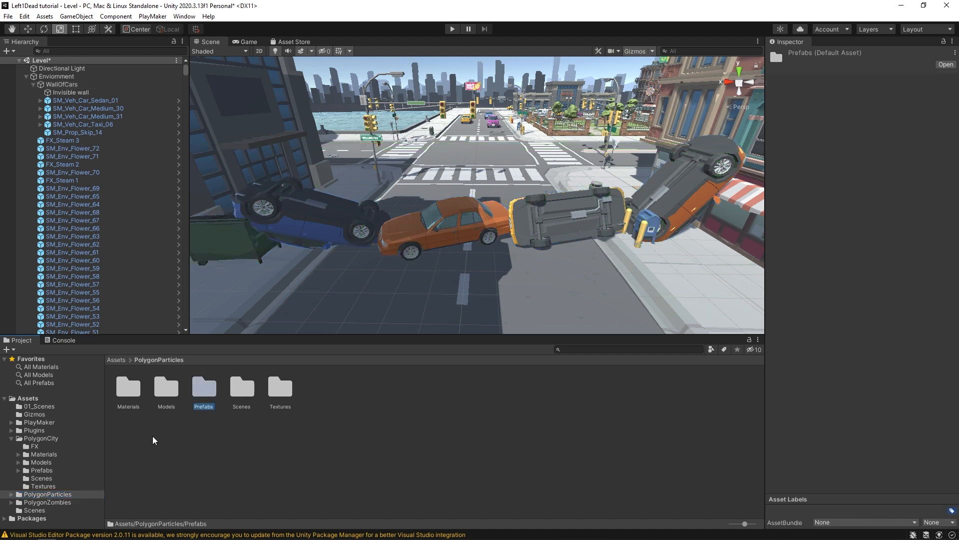
{"action": "double_click", "coordinate": [207, 397]}
{"action": "left_click_drag", "start_coordinate": [741, 523], "coordinate": [718, 523]}
{"action": "left_click", "coordinate": [614, 350]}
{"action": "type", "text": "fire"}
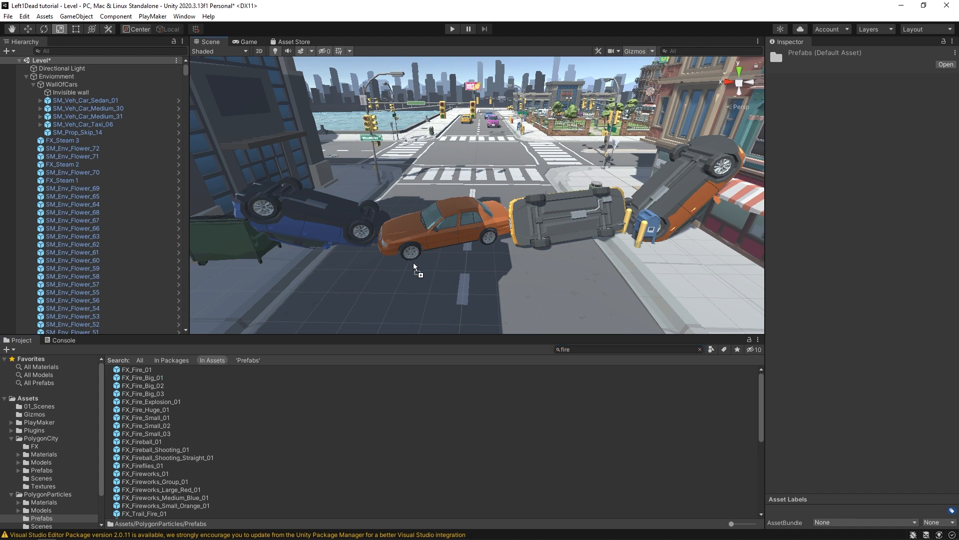
Step: Place the prefabs FX_Fire_Big_01, FX_Fire_Big_02 and FX_Fire_Big_03 on the street in front of the wrecked cars
{"action": "left_click_drag", "start_coordinate": [398, 268], "coordinate": [398, 268]}
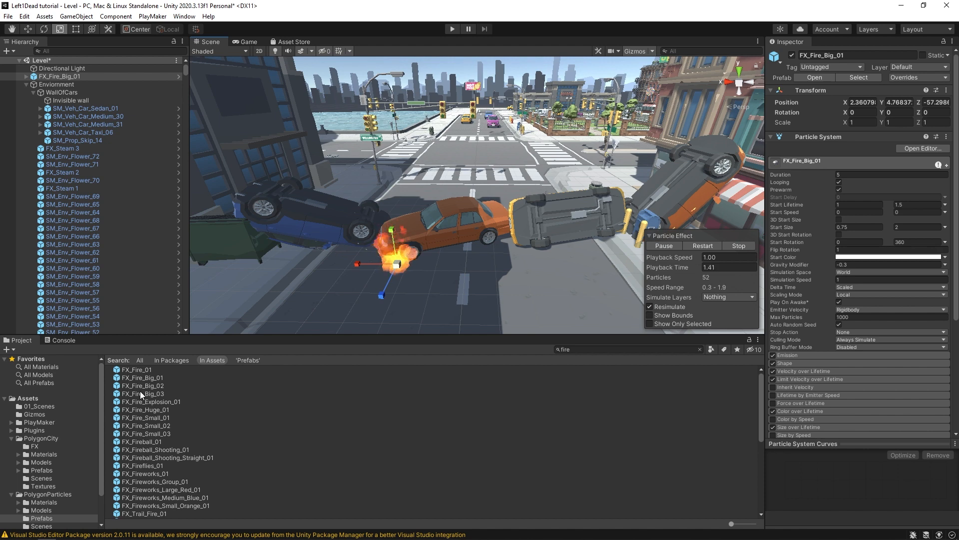
{"action": "left_click_drag", "start_coordinate": [148, 390], "coordinate": [309, 267]}
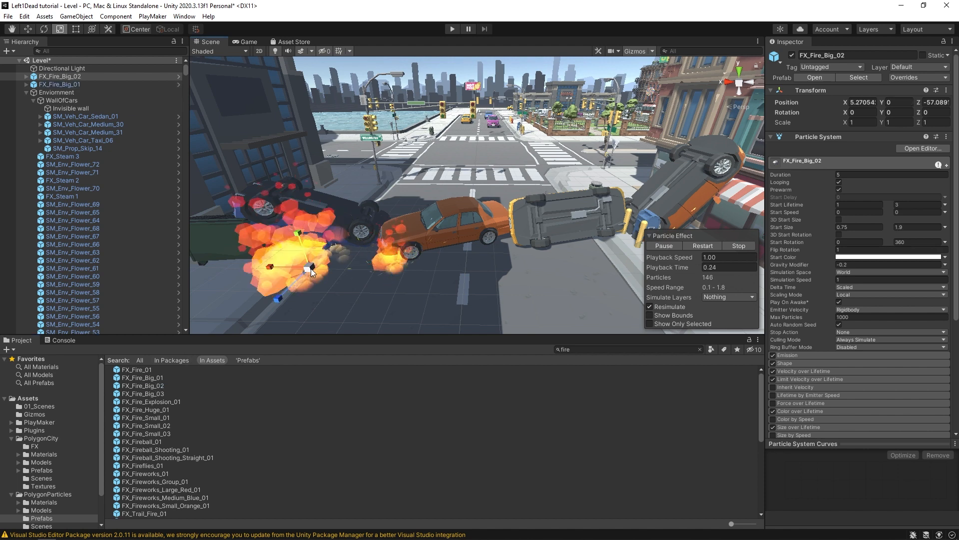
{"action": "left_click_drag", "start_coordinate": [474, 263], "coordinate": [532, 267]}
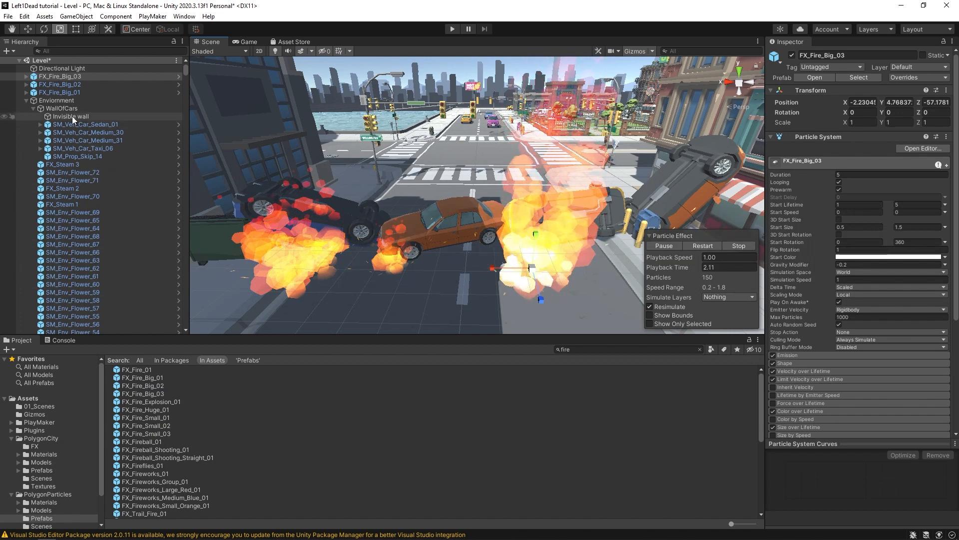
Step: Delete FX_Fire_Big_01 and FX_Fire_Big_02 from the scene
{"action": "left_click", "coordinate": [68, 91]}
{"action": "left_click", "coordinate": [62, 84], "text": "ctrl"}
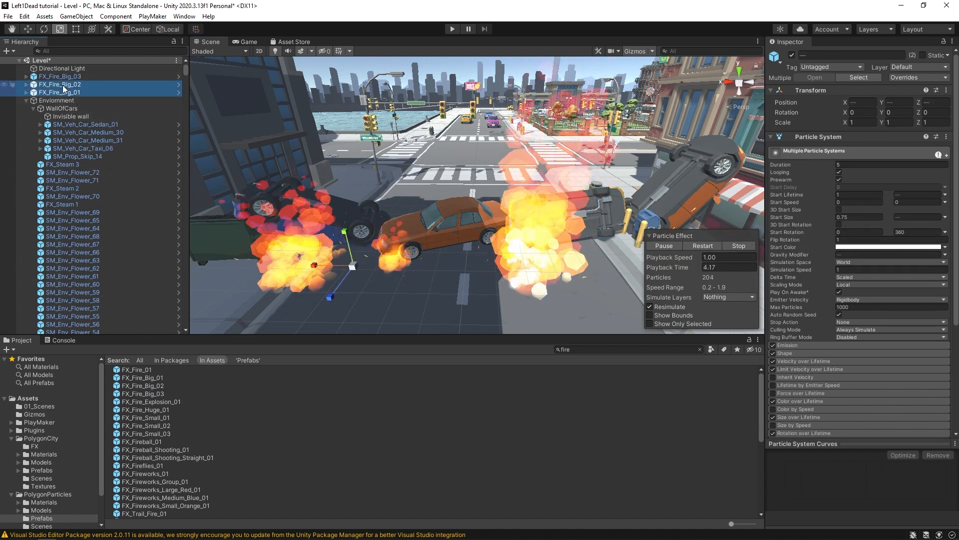
{"action": "key", "text": "Delete"}
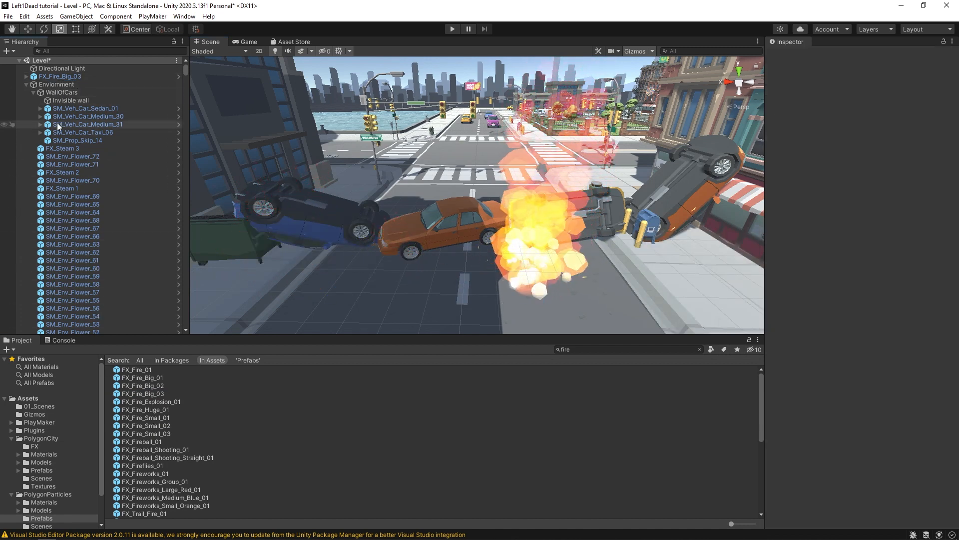
Step: Move FX_Fire_Big_03 onto the overturned blue car, at X 6.59 and Z -58.49
{"action": "left_click", "coordinate": [56, 78]}
{"action": "key", "text": "w"}
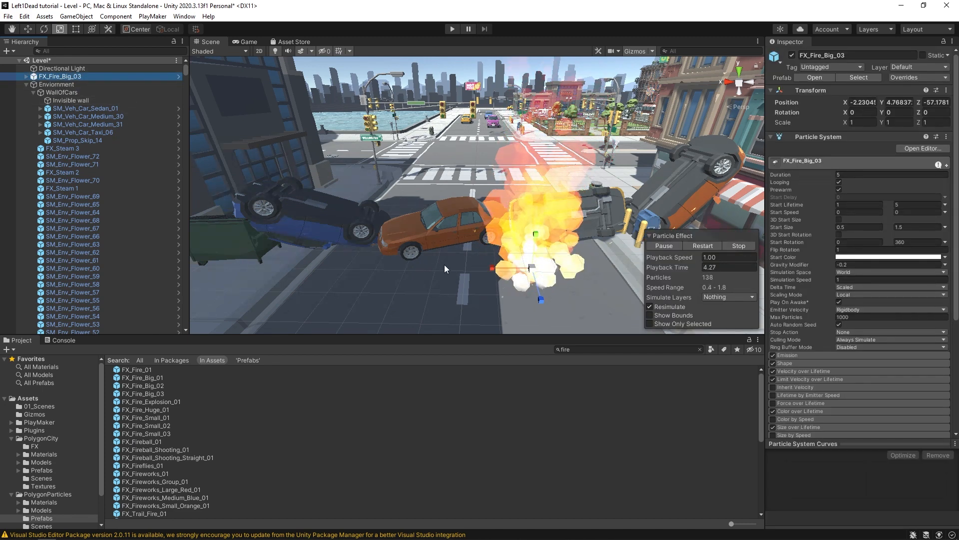
{"action": "left_click_drag", "start_coordinate": [533, 272], "coordinate": [289, 248]}
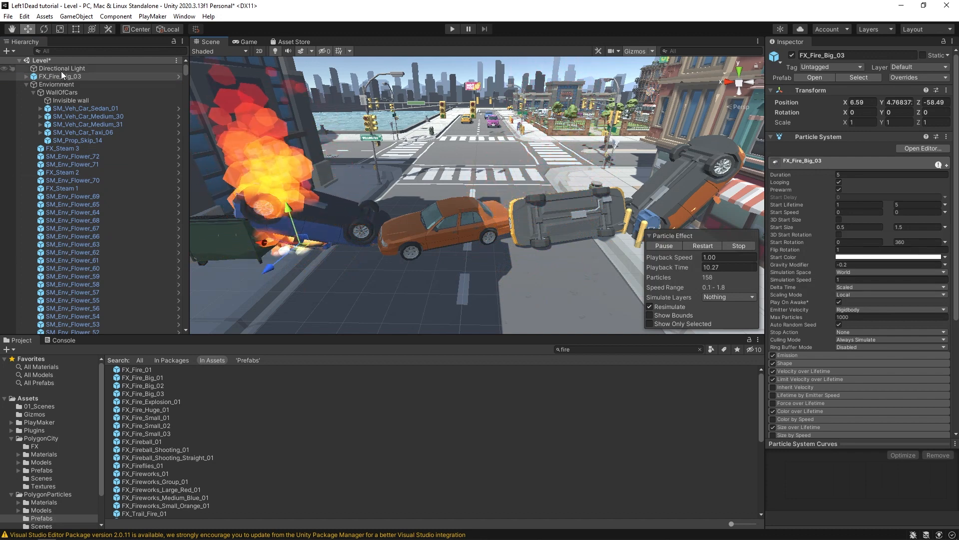
Step: Duplicate FX_Fire_Big_03 five times and spread the copies over the roadblock's cars, the last one at X -8.74 and Z -59.99
{"action": "key", "text": "ctrl+d"}
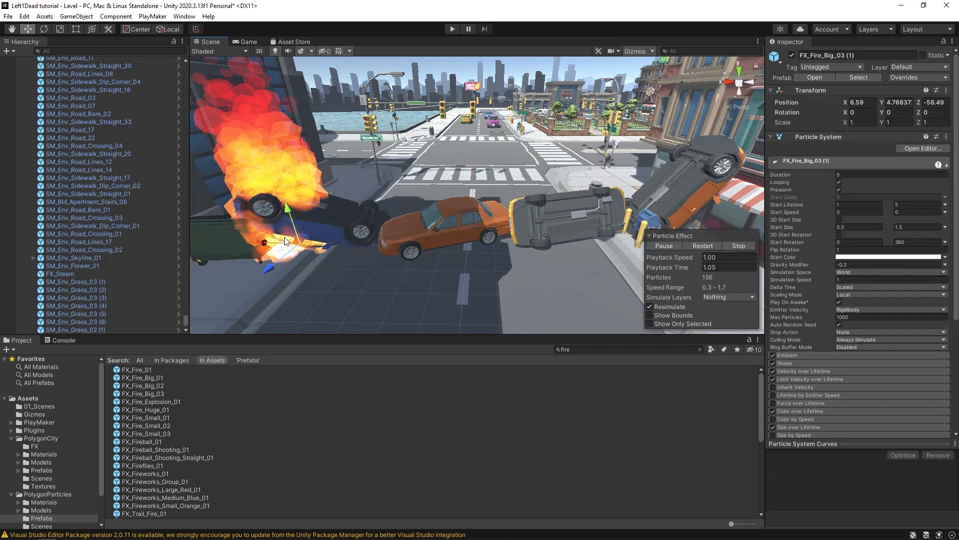
{"action": "left_click_drag", "start_coordinate": [262, 247], "coordinate": [499, 248]}
{"action": "key", "text": "ctrl+d"}
{"action": "key", "text": "ctrl+d"}
{"action": "key", "text": "ctrl+d"}
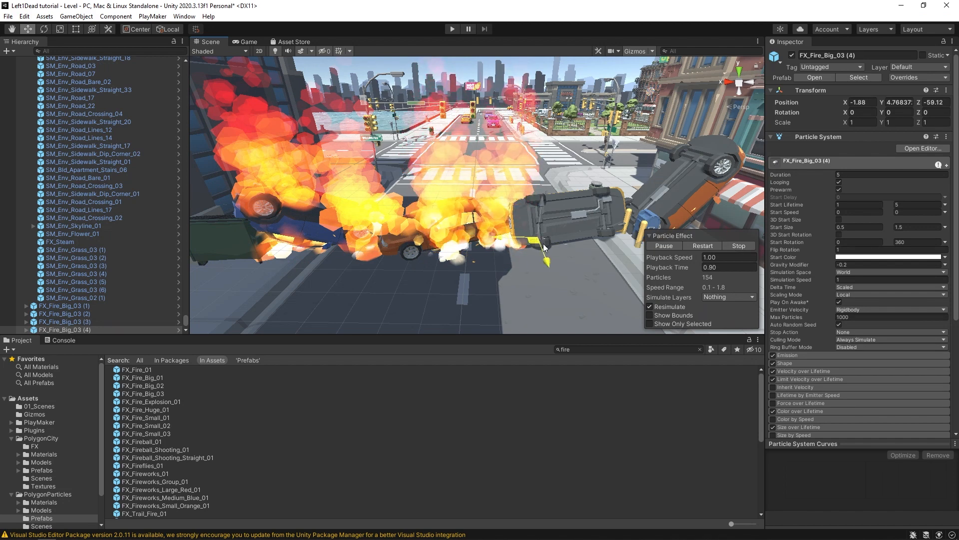
{"action": "left_click_drag", "start_coordinate": [613, 239], "coordinate": [667, 231]}
{"action": "key", "text": "ctrl+d"}
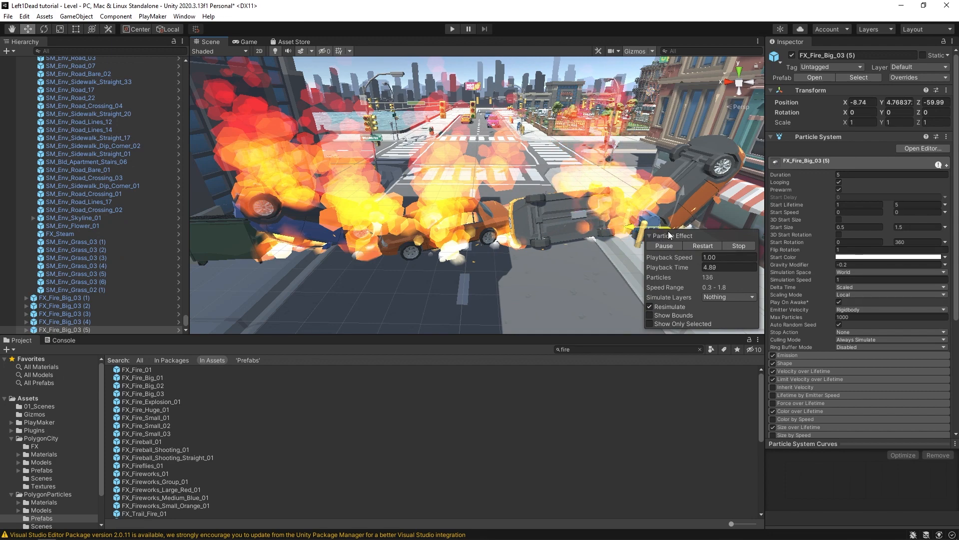
Step: Move the five fire copies FX_Fire_Big_03 (1) to (5) up in the hierarchy, directly below FX_Fire_Big_03
{"action": "middle_click_drag", "start_coordinate": [571, 222], "coordinate": [509, 221]}
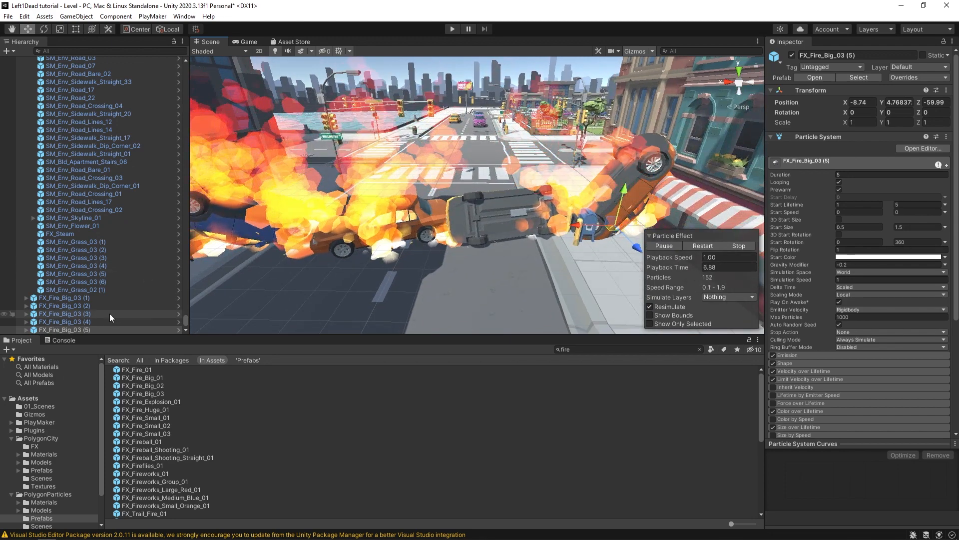
{"action": "left_click", "coordinate": [67, 300], "text": "shift"}
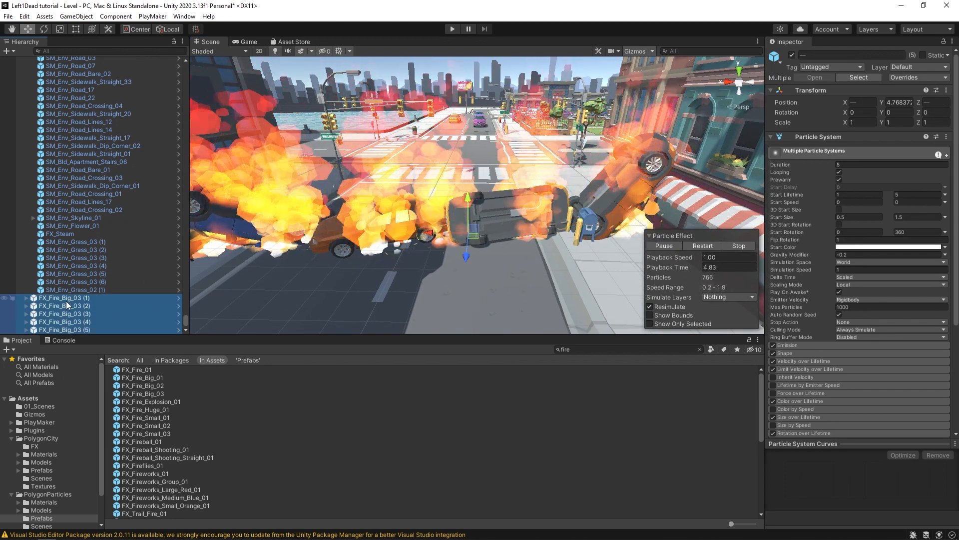
{"action": "scroll", "coordinate": [90, 300], "scroll_direction": "up", "scroll_amount": 7}
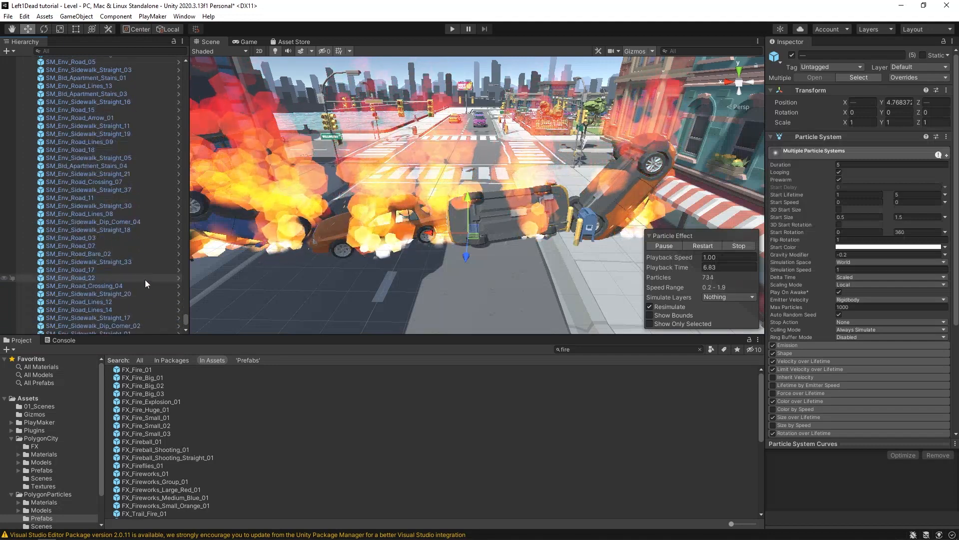
{"action": "left_click_drag", "start_coordinate": [185, 321], "coordinate": [193, 71]}
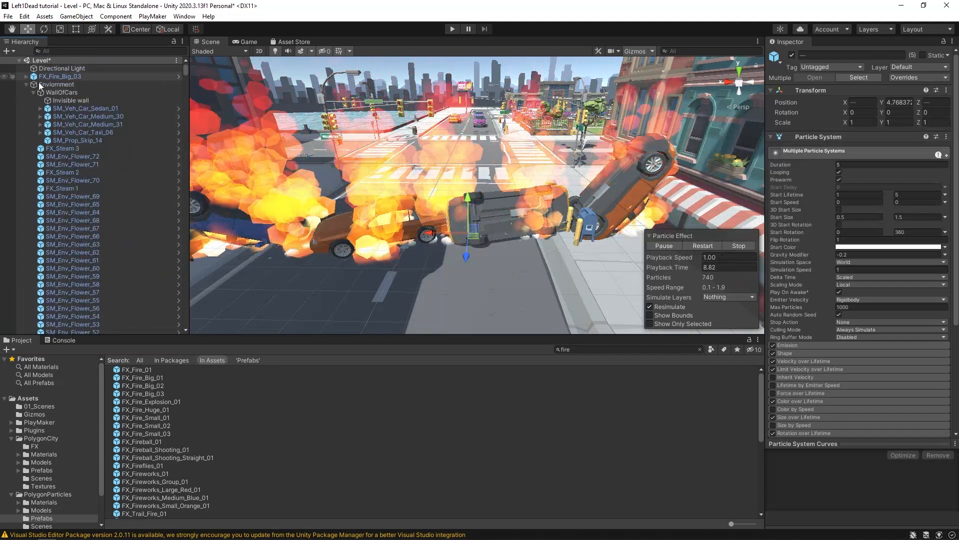
{"action": "left_click", "coordinate": [26, 84]}
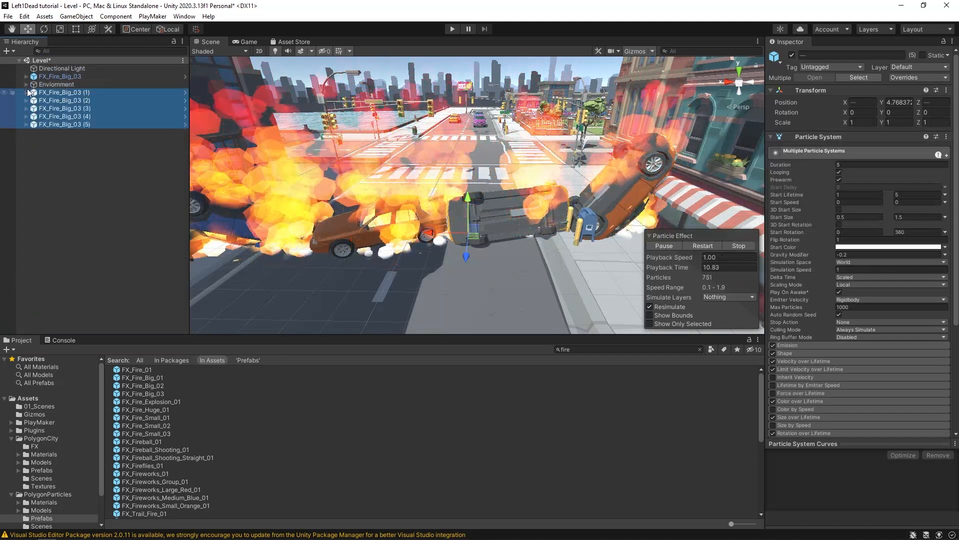
{"action": "left_click_drag", "start_coordinate": [50, 96], "coordinate": [53, 83]}
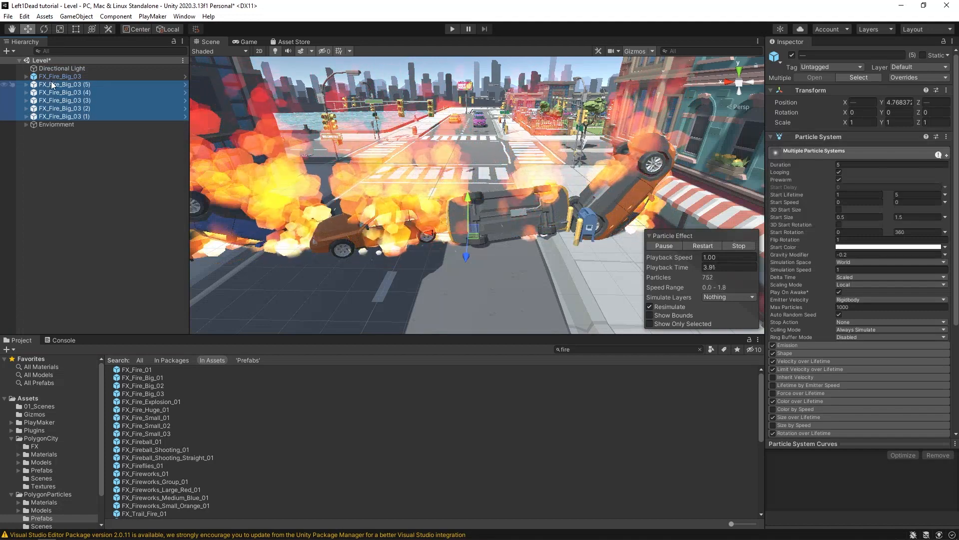
Step: Group all six FX_Fire_Big_03 effects under a new empty parent named WallOfFire
{"action": "left_click", "coordinate": [51, 77]}
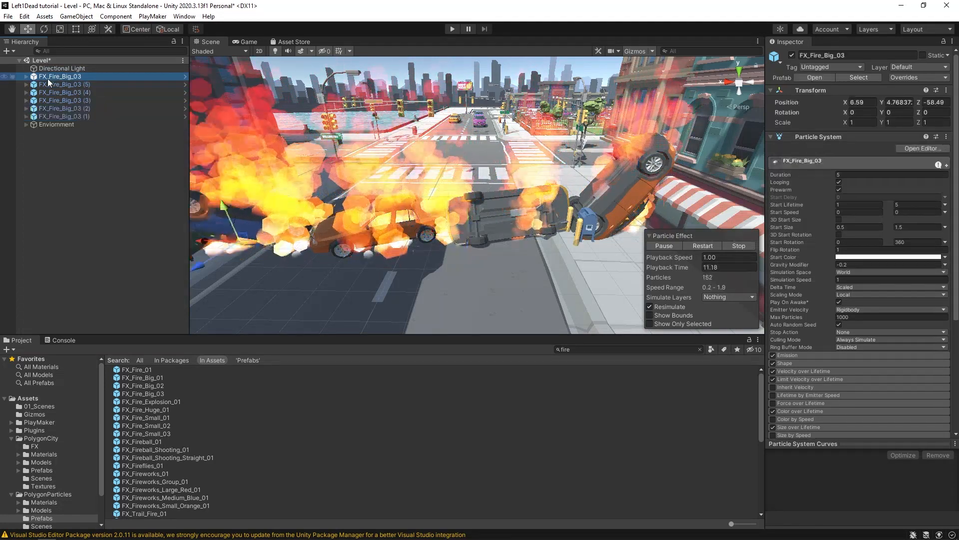
{"action": "left_click", "coordinate": [58, 116], "text": "shift"}
{"action": "right_click", "coordinate": [45, 77]}
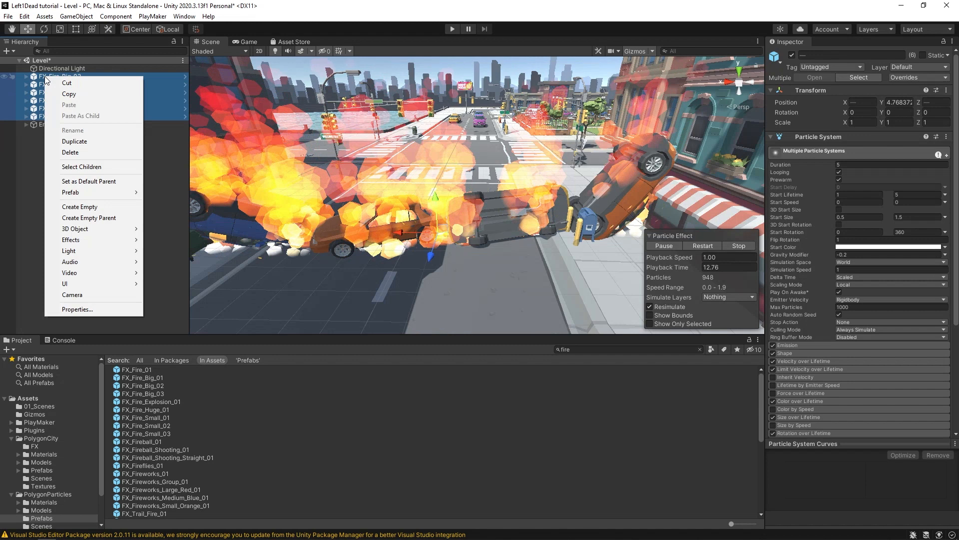
{"action": "left_click", "coordinate": [117, 218]}
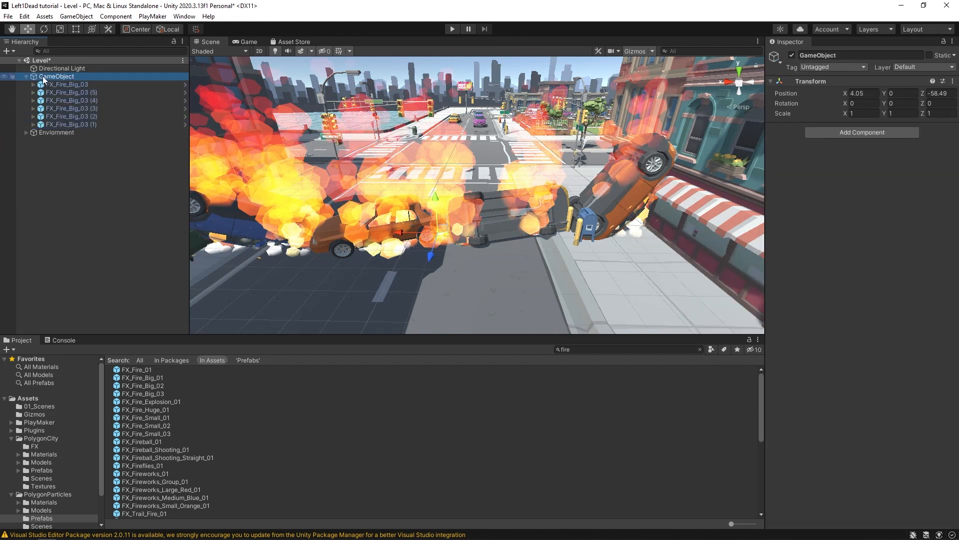
{"action": "type", "text": "Wall"}
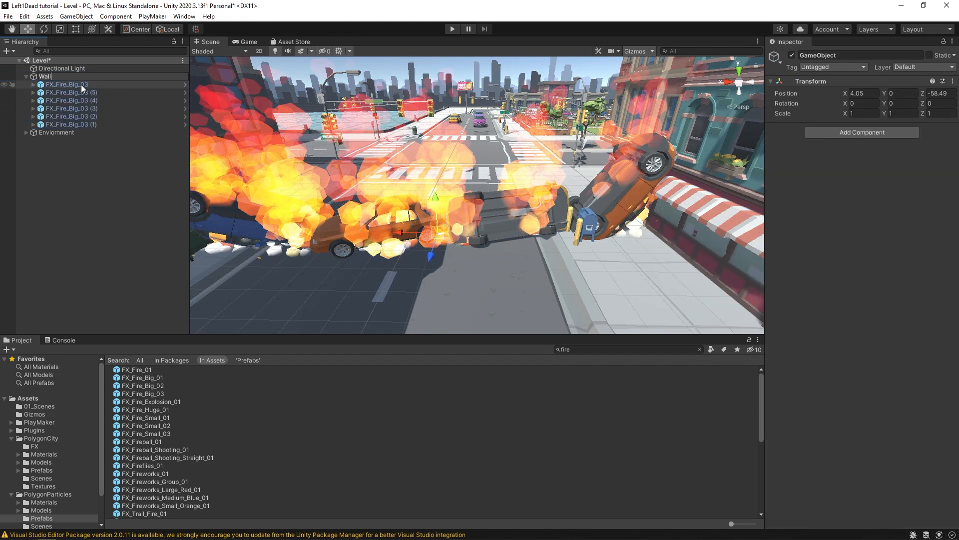
{"action": "type", "text": "OfFire"}
{"action": "key", "text": "Return"}
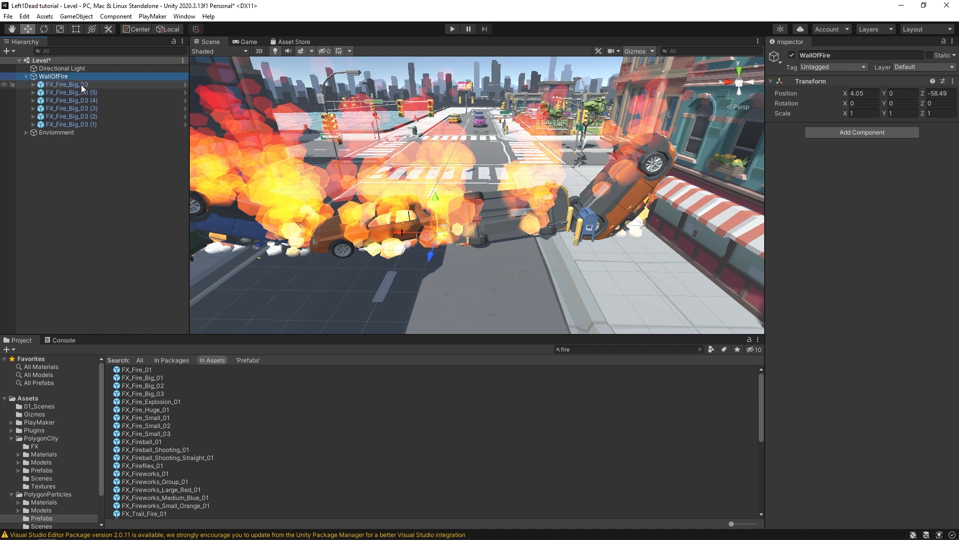
Step: Nest WallOfFire inside the WallOfCars group under Enviornment, and collapse WallOfCars
{"action": "left_click", "coordinate": [26, 132]}
{"action": "left_click", "coordinate": [26, 76]}
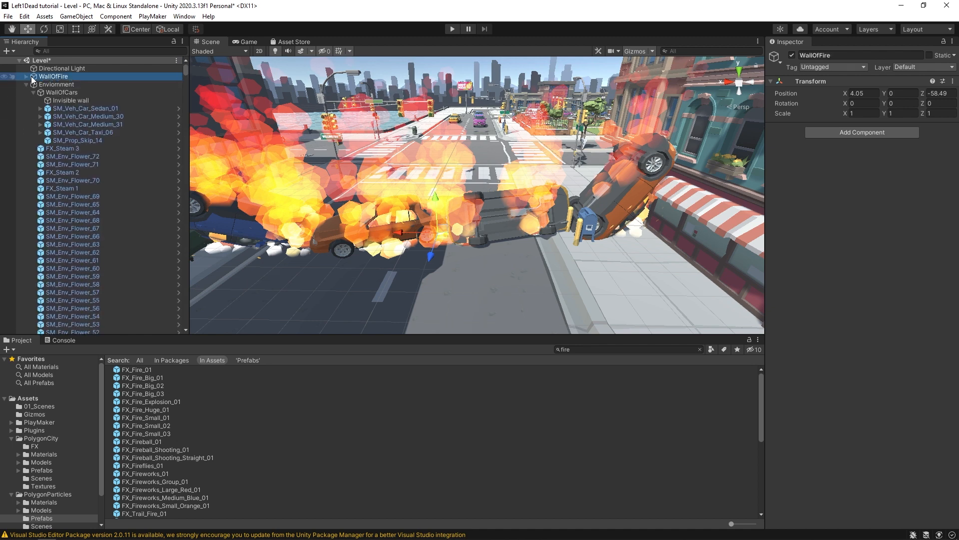
{"action": "left_click_drag", "start_coordinate": [53, 76], "coordinate": [63, 99]}
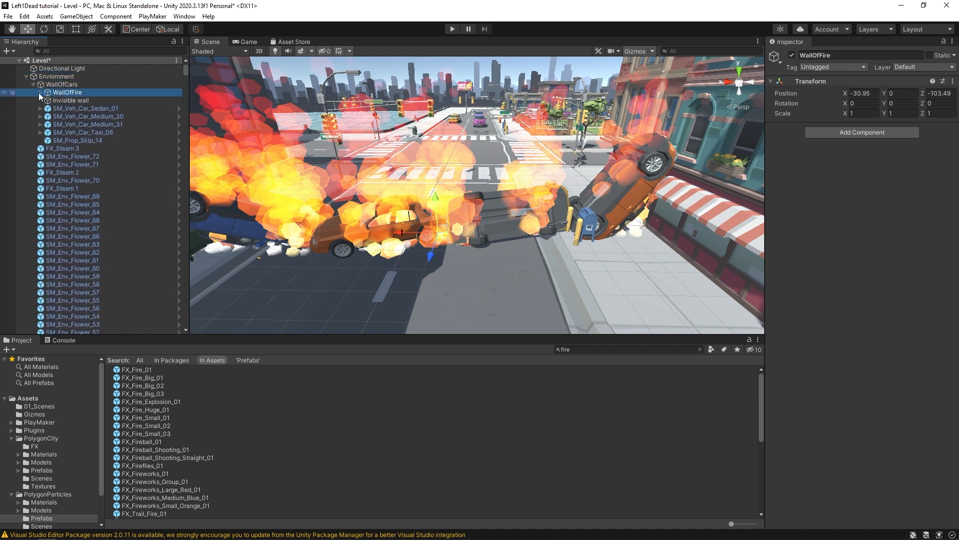
{"action": "left_click", "coordinate": [55, 84]}
{"action": "left_click", "coordinate": [33, 84]}
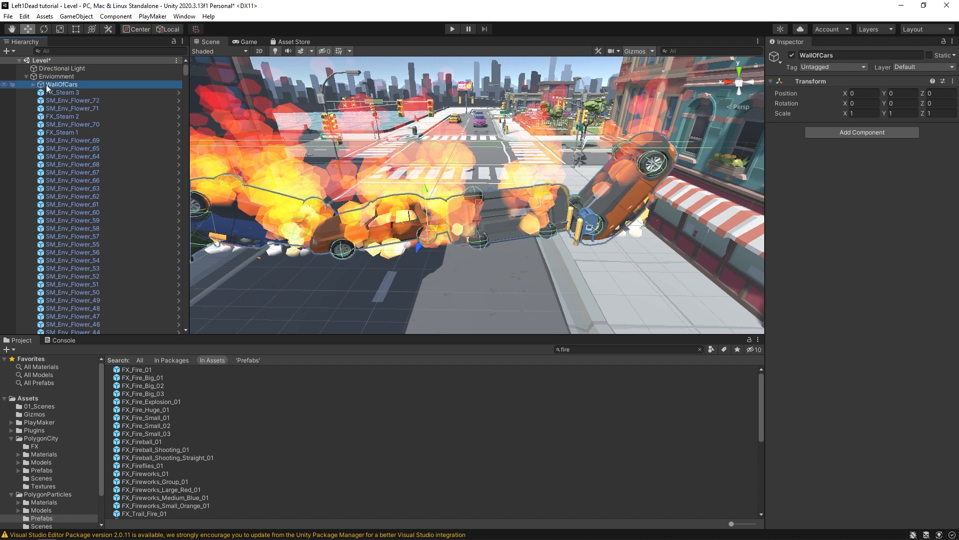
Step: Duplicate WallOfCars and place the copy along the sidewalk beside the first roadblock, at X 69.76 and Z -148.88, rotated 100.411° about Y
{"action": "key", "text": "s"}
{"action": "mouse_move", "coordinate": [420, 204]}
{"action": "right_mouse_down"}
{"action": "mouse_move", "coordinate": [338, 221]}
{"action": "mouse_move", "coordinate": [392, 228]}
{"action": "mouse_move", "coordinate": [466, 218]}
{"action": "mouse_move", "coordinate": [360, 218]}
{"action": "right_mouse_up"}
{"action": "left_click", "coordinate": [61, 84]}
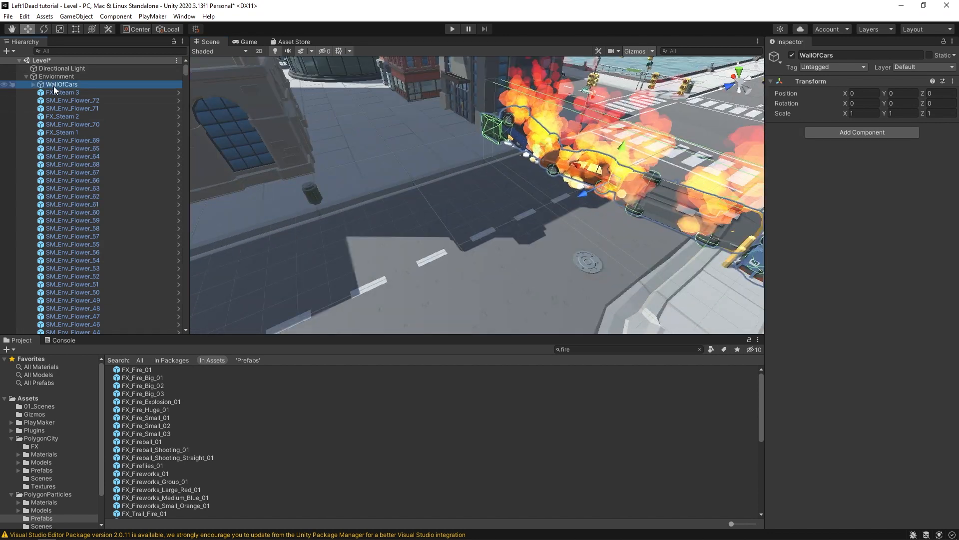
{"action": "key", "text": "ctrl+d"}
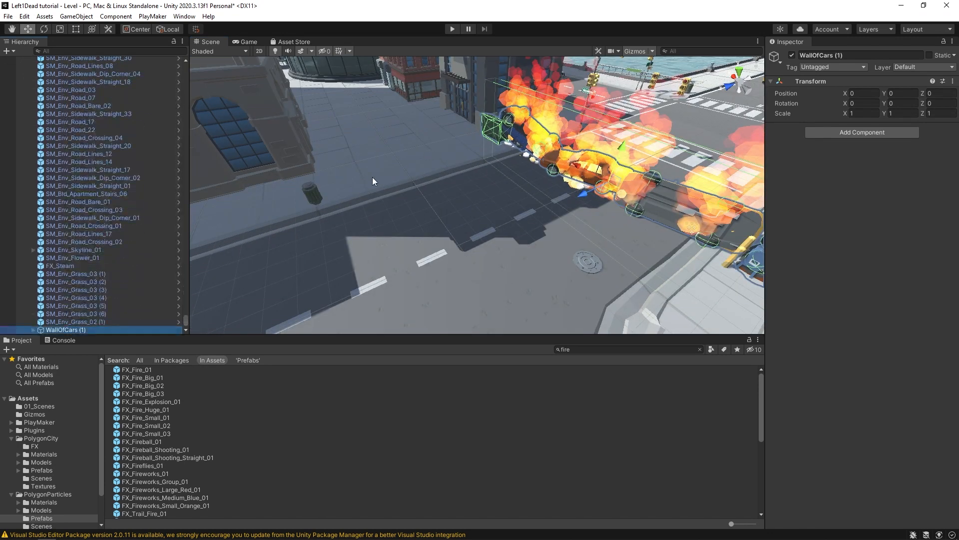
{"action": "left_click_drag", "start_coordinate": [608, 198], "coordinate": [271, 203]}
{"action": "key", "text": "e"}
{"action": "key", "text": "w"}
{"action": "left_click_drag", "start_coordinate": [454, 186], "coordinate": [429, 148]}
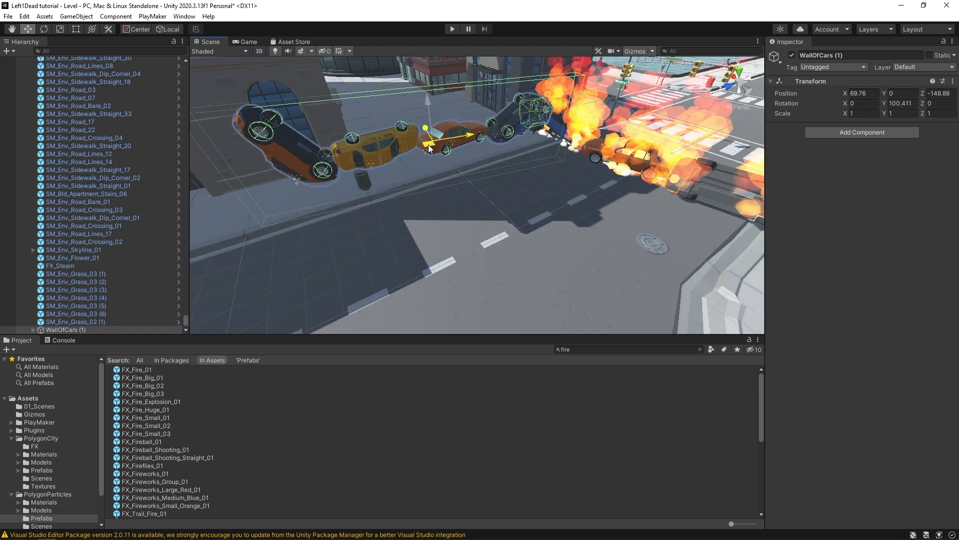
{"action": "right_click_drag", "start_coordinate": [448, 159], "coordinate": [375, 202]}
{"action": "scroll", "coordinate": [374, 205], "scroll_direction": "up", "scroll_amount": 1}
Step: Preview all six fire effects inside the WallOfFire group of WallOfCars (1)
{"action": "left_click", "coordinate": [33, 329]}
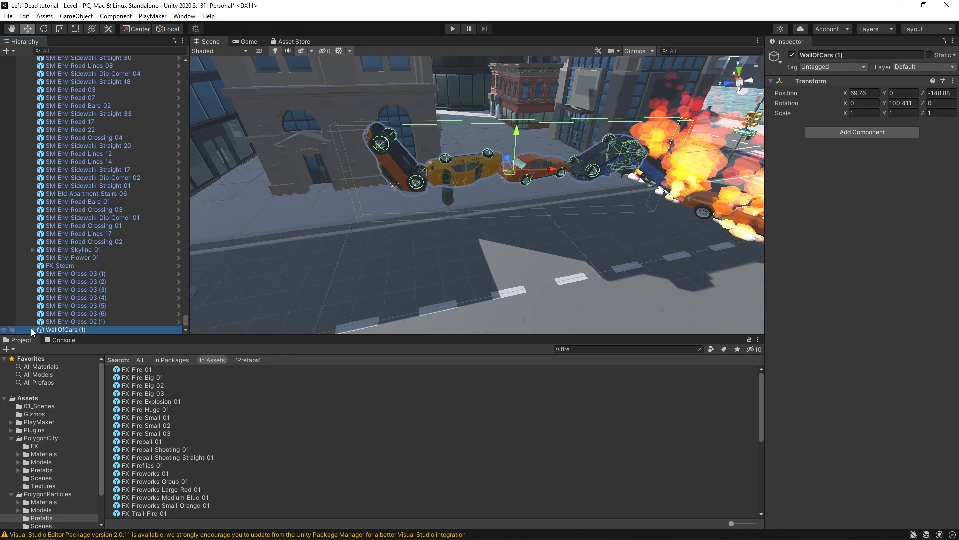
{"action": "scroll", "coordinate": [33, 328], "scroll_direction": "down", "scroll_amount": 2}
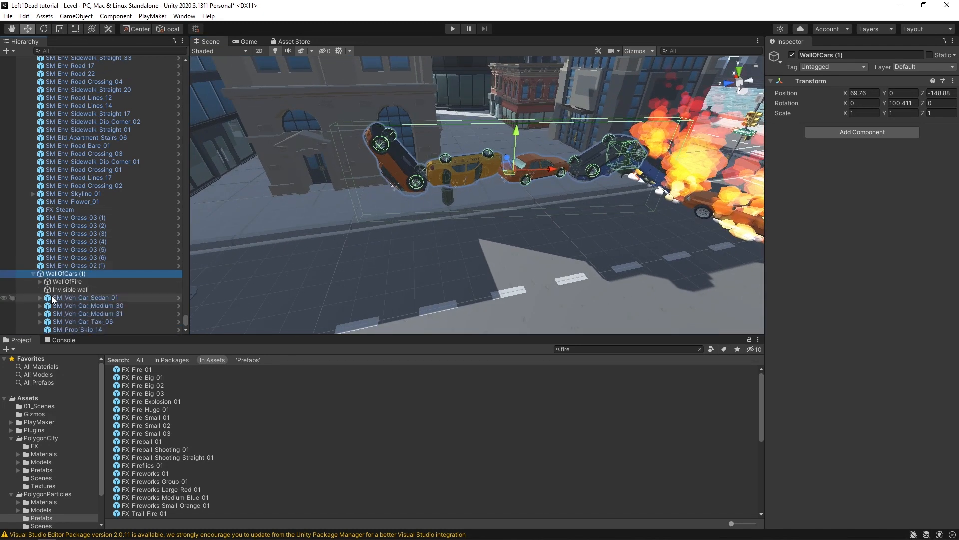
{"action": "left_click", "coordinate": [40, 281]}
{"action": "left_click", "coordinate": [70, 291]}
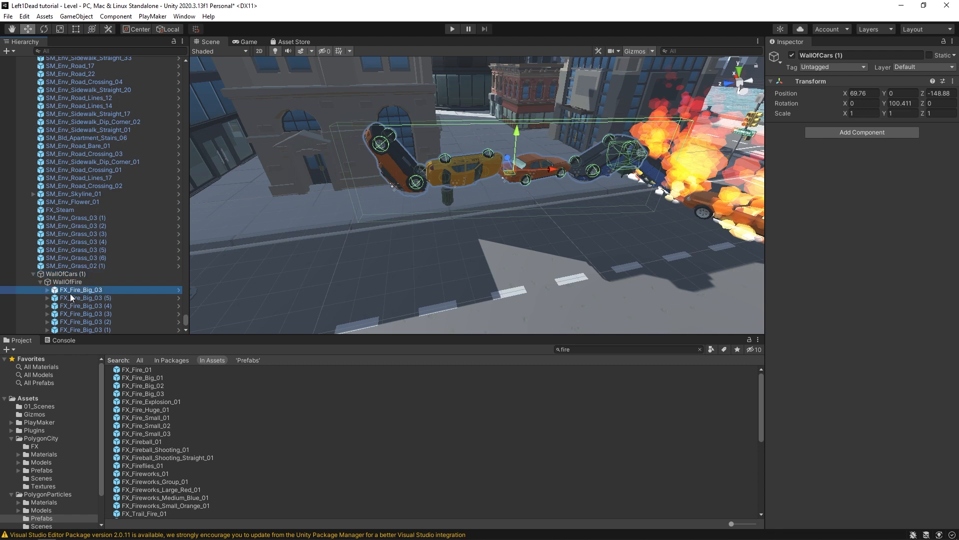
{"action": "left_click", "coordinate": [86, 305]}
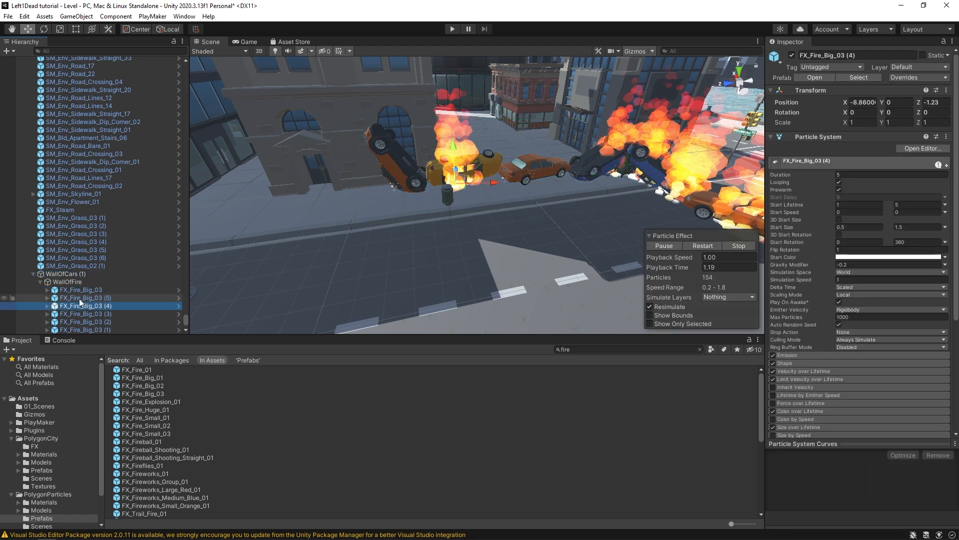
{"action": "left_click", "coordinate": [78, 298]}
{"action": "left_click", "coordinate": [72, 292]}
{"action": "scroll", "coordinate": [73, 293], "scroll_direction": "down", "scroll_amount": 2}
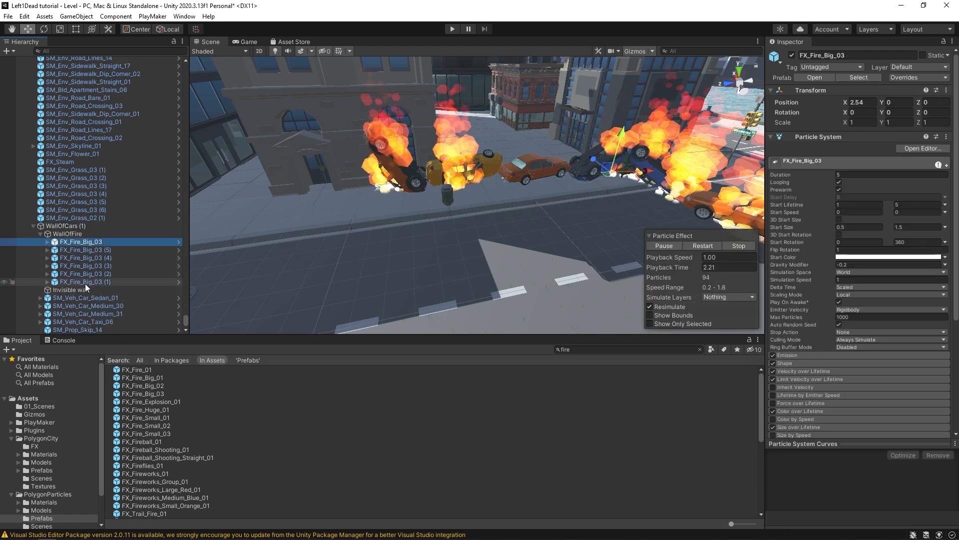
{"action": "left_click", "coordinate": [70, 281], "text": "shift"}
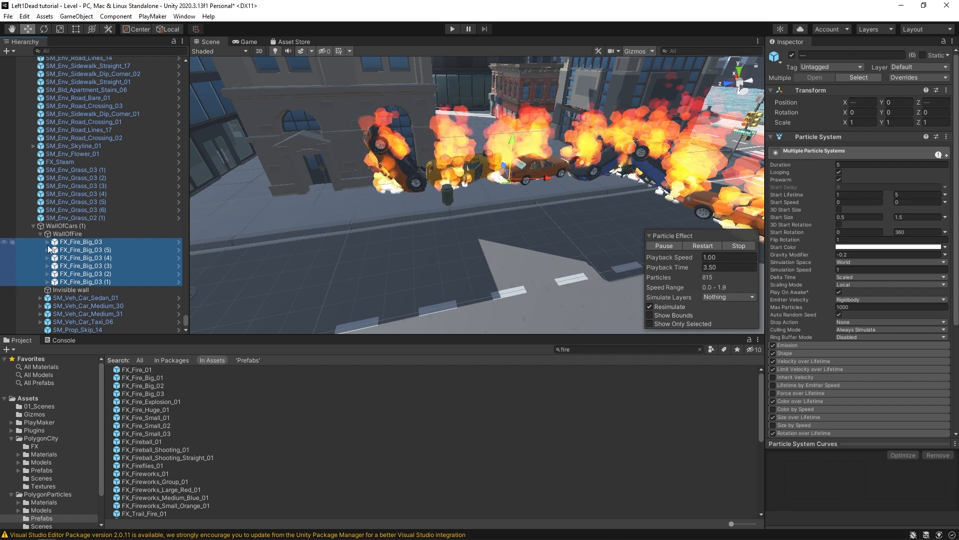
Step: Create an empty child object named City under Enviornment
{"action": "scroll", "coordinate": [185, 323], "scroll_direction": "up", "scroll_amount": 4}
{"action": "left_click_drag", "start_coordinate": [185, 322], "coordinate": [197, 60]}
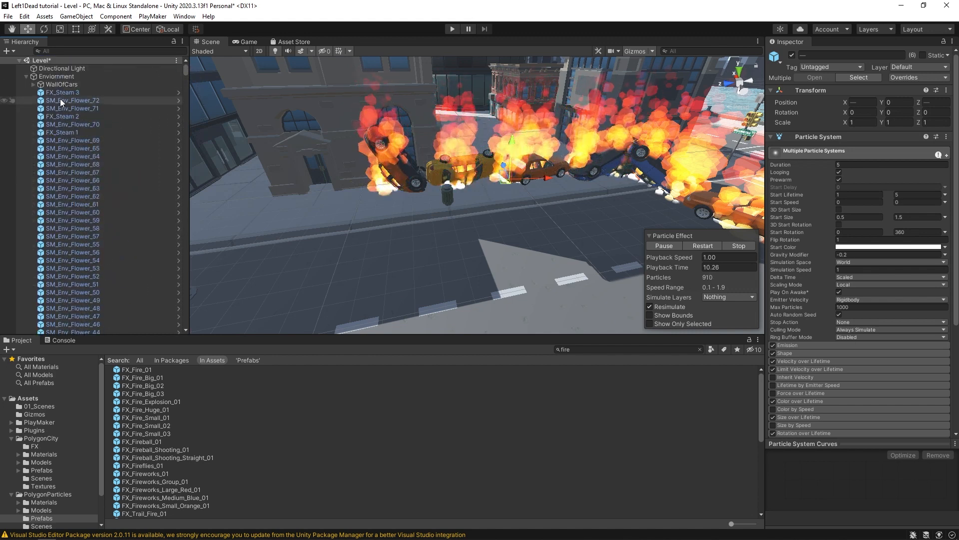
{"action": "left_click", "coordinate": [81, 92]}
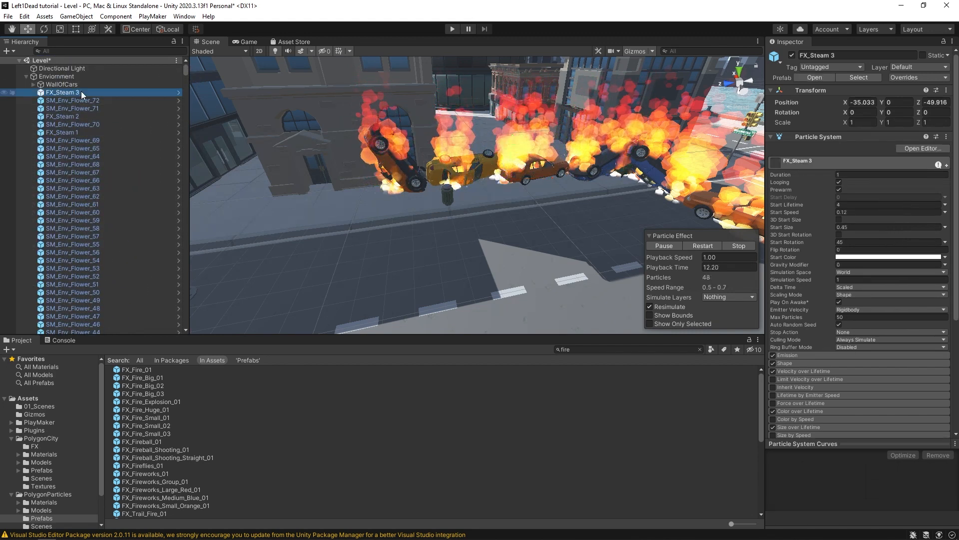
{"action": "scroll", "coordinate": [49, 227], "scroll_direction": "down", "scroll_amount": 5}
{"action": "scroll", "coordinate": [49, 226], "scroll_direction": "up", "scroll_amount": 5}
{"action": "left_click", "coordinate": [47, 79]}
{"action": "right_click", "coordinate": [46, 78]}
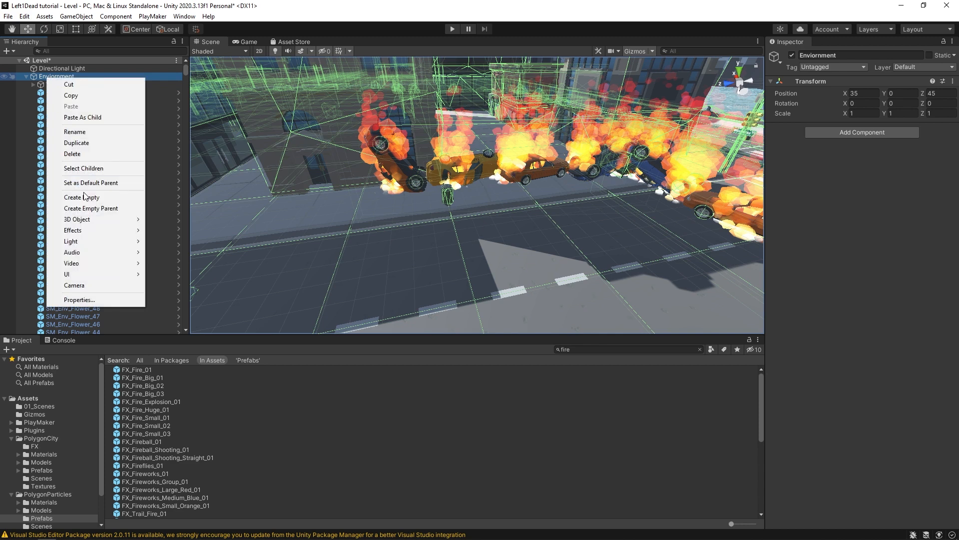
{"action": "left_click", "coordinate": [103, 199]}
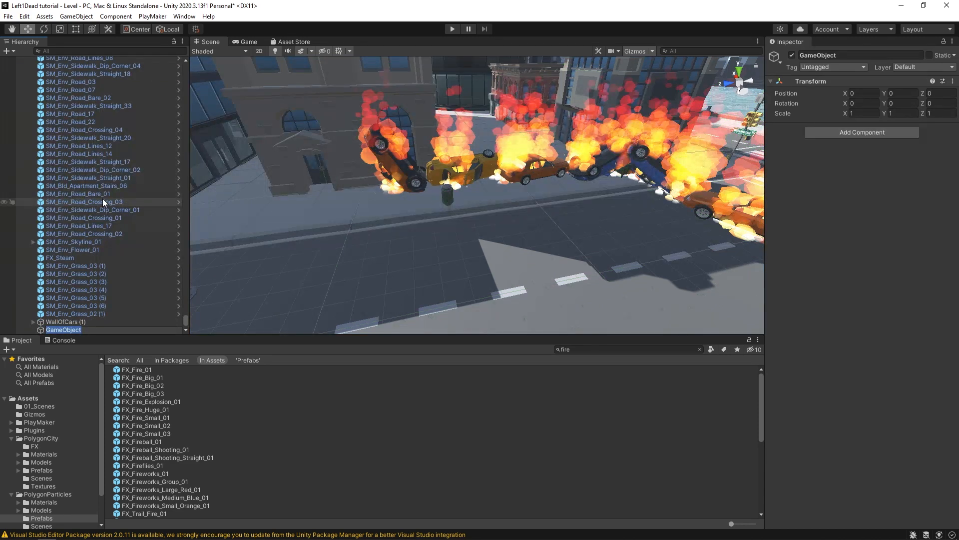
{"action": "type", "text": "City"}
{"action": "key", "text": "Return"}
Step: Move all Enviornment objects from FX_Steam 3 through SM_Env_Grass_02 (1) into City, leaving both car walls outside
{"action": "left_click_drag", "start_coordinate": [185, 320], "coordinate": [185, 88]}
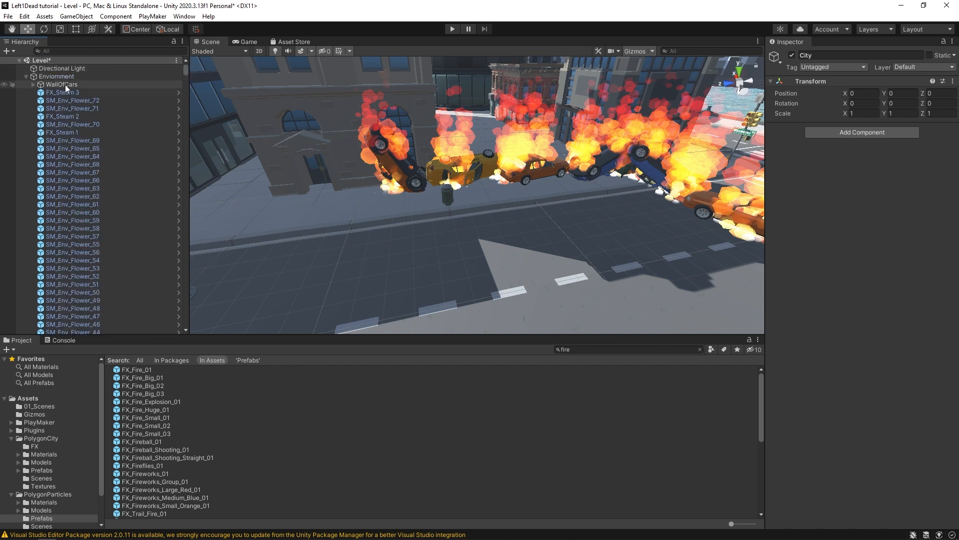
{"action": "left_click", "coordinate": [60, 92]}
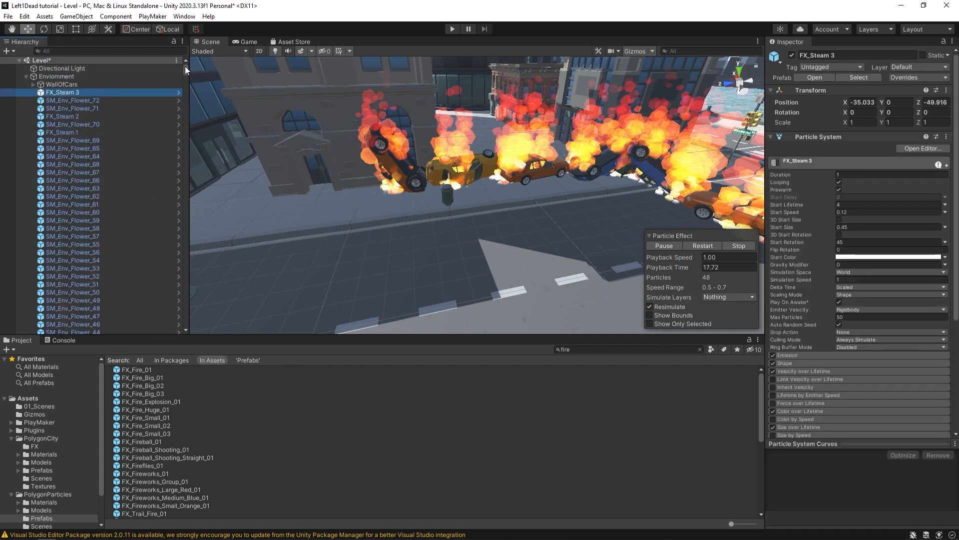
{"action": "left_click_drag", "start_coordinate": [185, 66], "coordinate": [190, 326]}
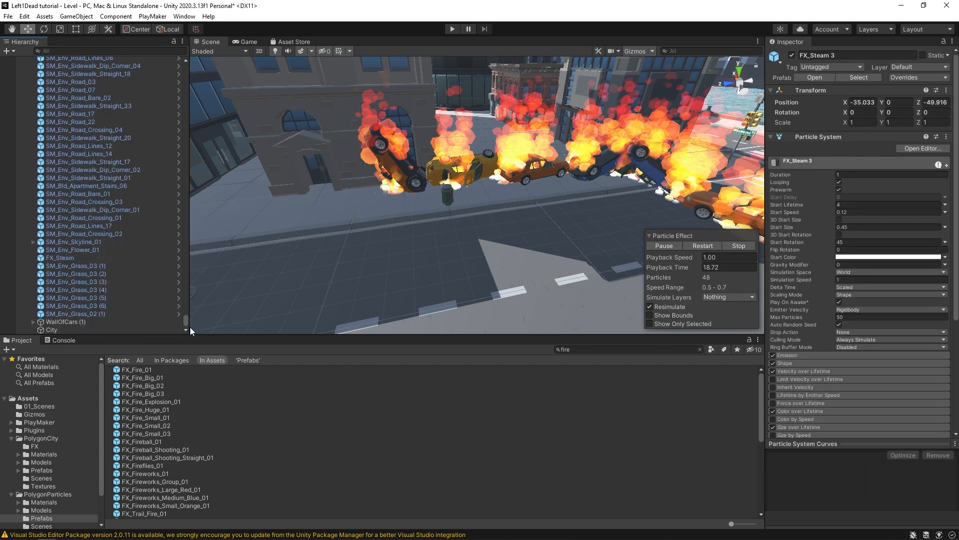
{"action": "left_click", "coordinate": [78, 314], "text": "shift"}
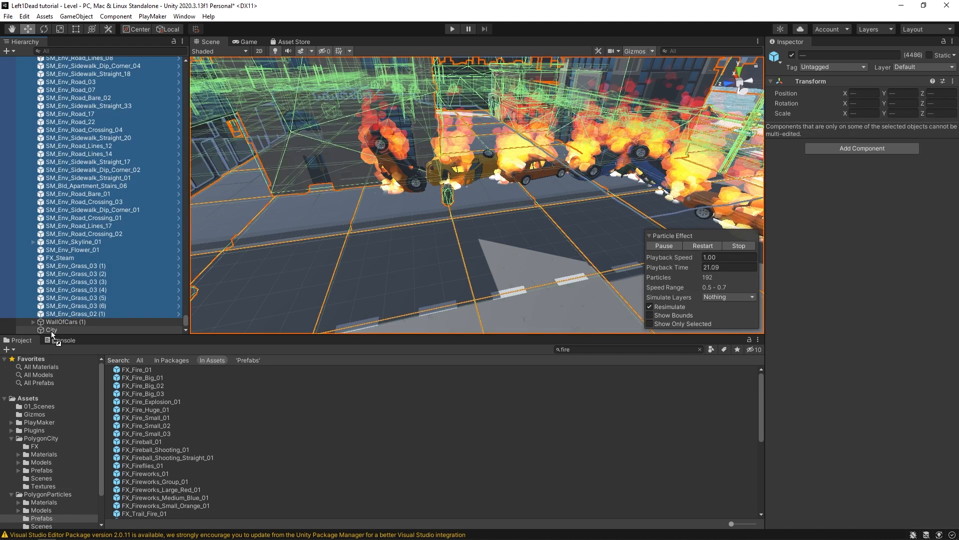
{"action": "left_click_drag", "start_coordinate": [52, 333], "coordinate": [49, 332]}
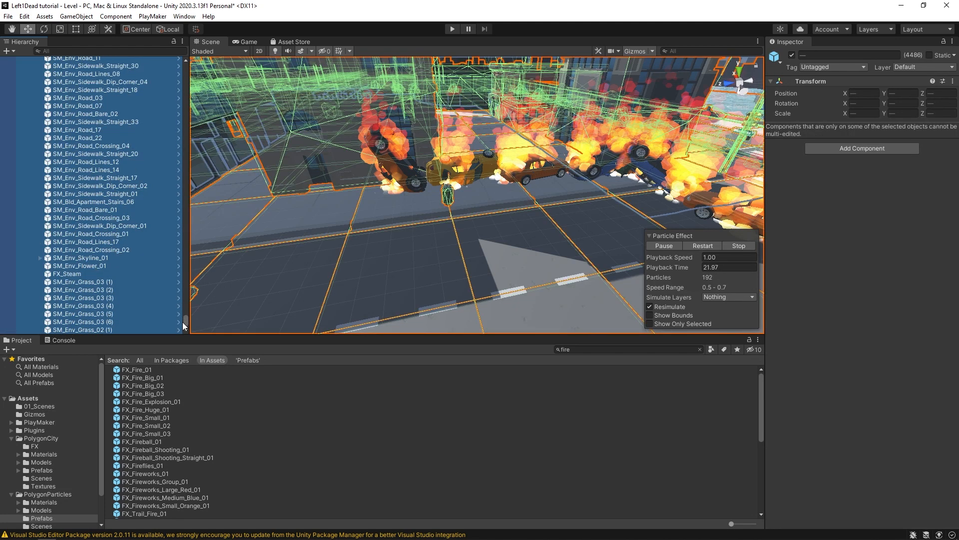
Step: Collapse City's long object list in the hierarchy and select the City group under Enviornment
{"action": "left_click_drag", "start_coordinate": [185, 322], "coordinate": [187, 55]}
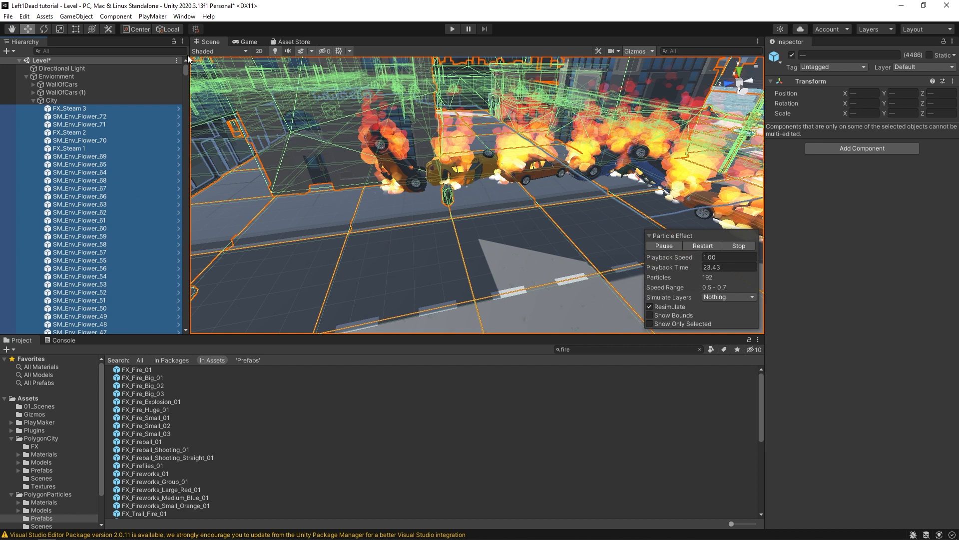
{"action": "left_click", "coordinate": [31, 101]}
{"action": "left_click", "coordinate": [26, 76]}
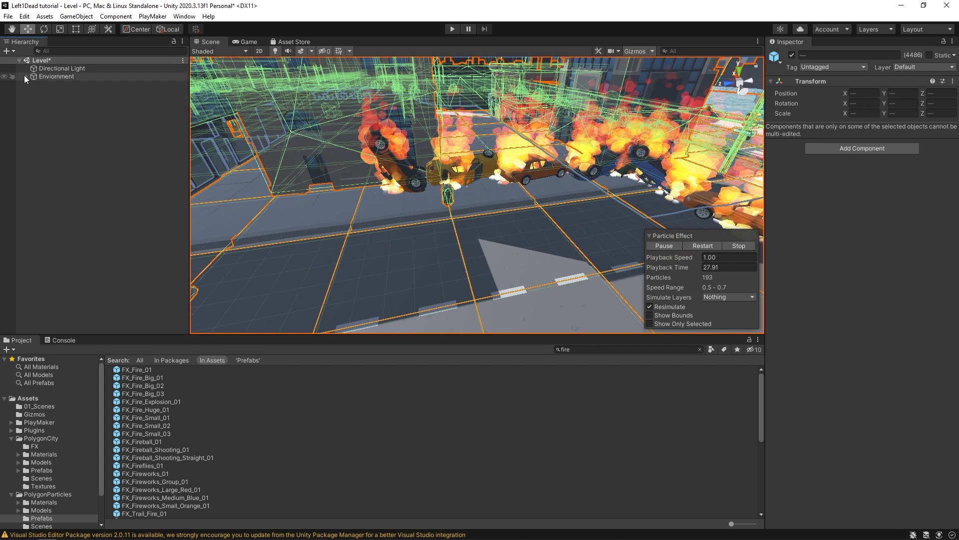
{"action": "left_click", "coordinate": [27, 76]}
{"action": "left_click", "coordinate": [49, 100]}
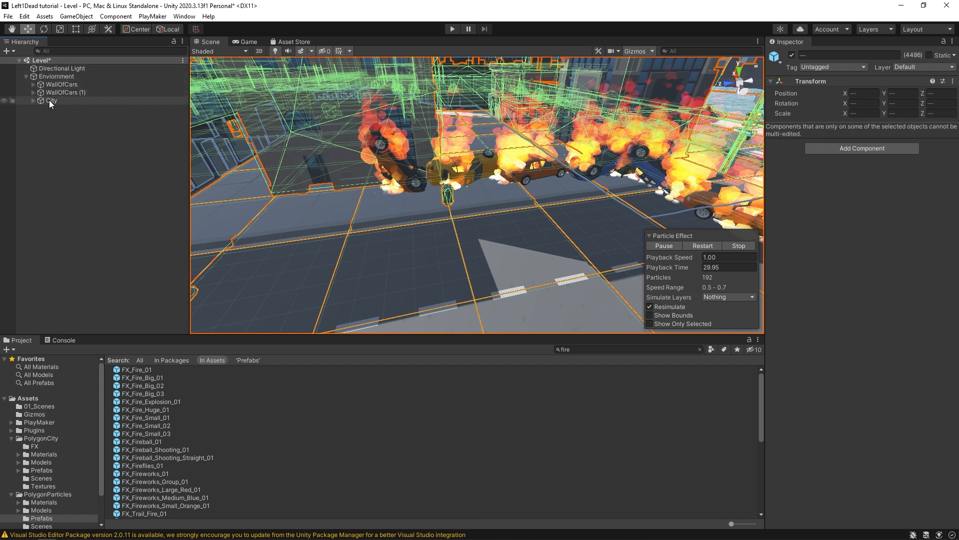
Step: Duplicate WallOfCars (1) twice and move the copies into other streets, the second onto the crosswalk intersection at about X 49.8, Z -104.5
{"action": "mouse_move", "coordinate": [407, 151]}
{"action": "right_mouse_down"}
{"action": "mouse_move", "coordinate": [379, 209]}
{"action": "mouse_move", "coordinate": [170, 155]}
{"action": "mouse_move", "coordinate": [540, 202]}
{"action": "right_mouse_up"}
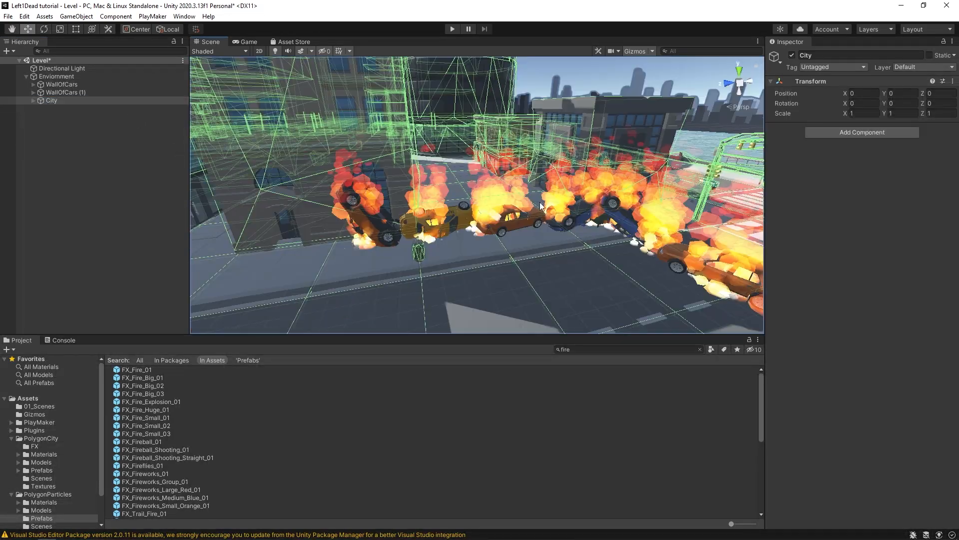
{"action": "left_click", "coordinate": [53, 85]}
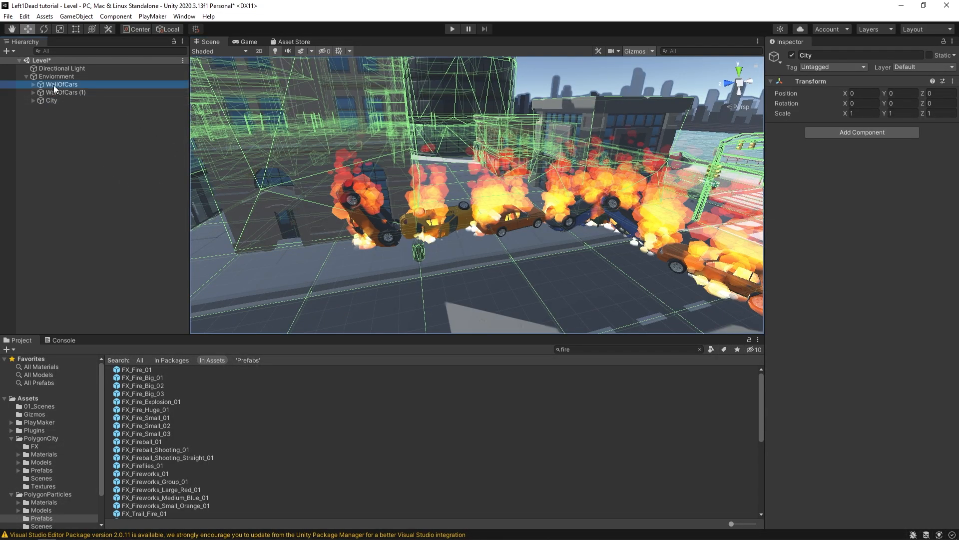
{"action": "left_click", "coordinate": [55, 91]}
{"action": "mouse_move", "coordinate": [506, 240]}
{"action": "right_mouse_down"}
{"action": "mouse_move", "coordinate": [561, 247]}
{"action": "mouse_move", "coordinate": [21, 275]}
{"action": "right_mouse_up"}
{"action": "key", "text": "ctrl+d"}
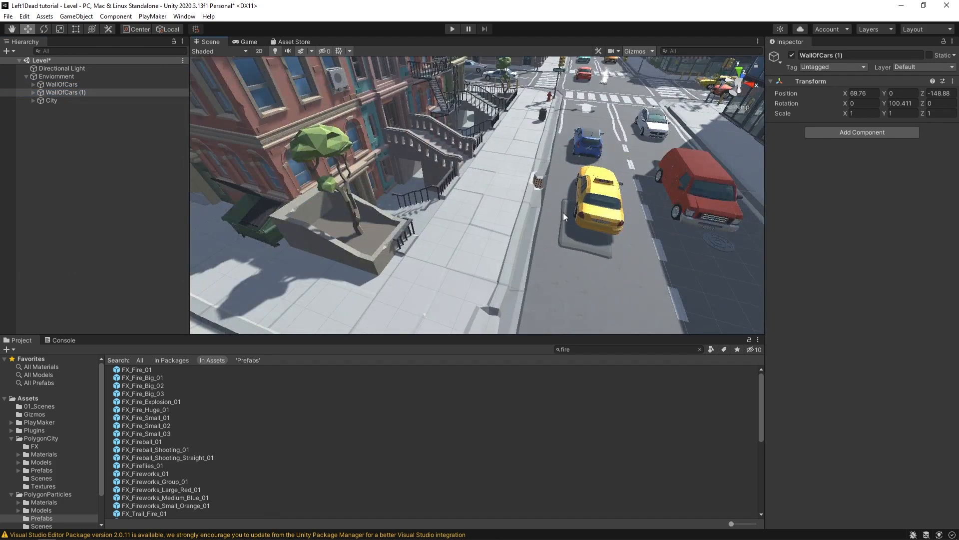
{"action": "key", "text": "f"}
{"action": "left_click_drag", "start_coordinate": [328, 155], "coordinate": [357, 153]}
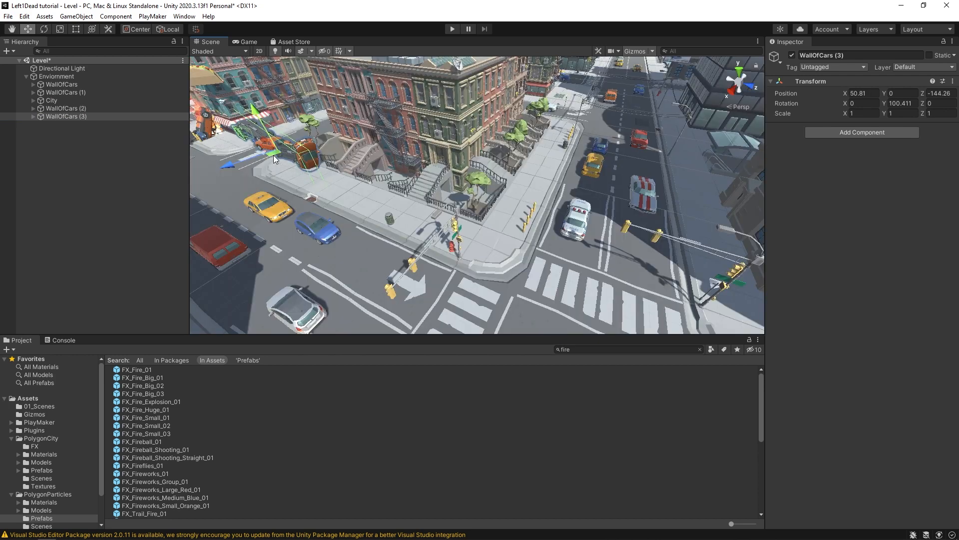
{"action": "left_click_drag", "start_coordinate": [274, 155], "coordinate": [609, 272]}
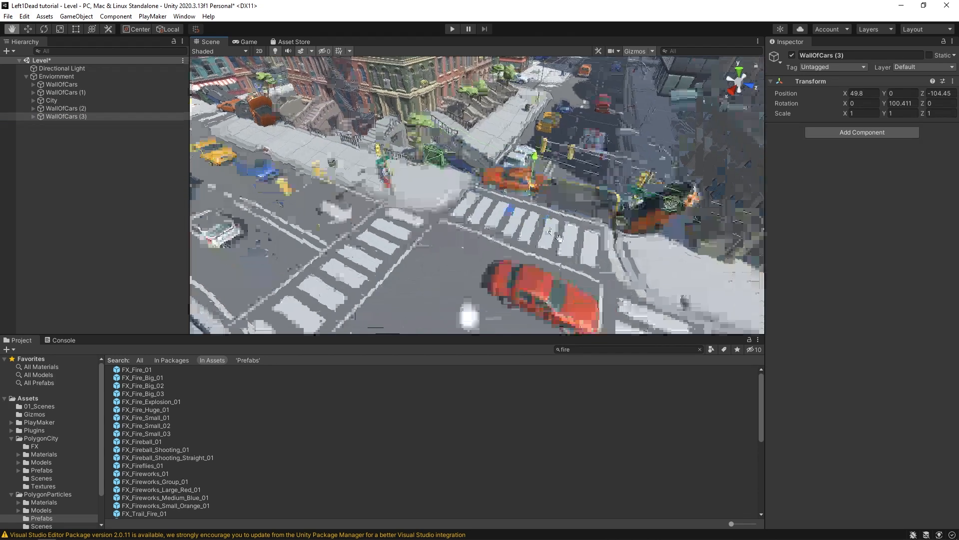
Step: Add two more wall copies across the next junction, turned to Y 133.709 and Y 152.381, the last at X -10.07, Z -113.81
{"action": "middle_click_drag", "start_coordinate": [620, 279], "coordinate": [395, 192]}
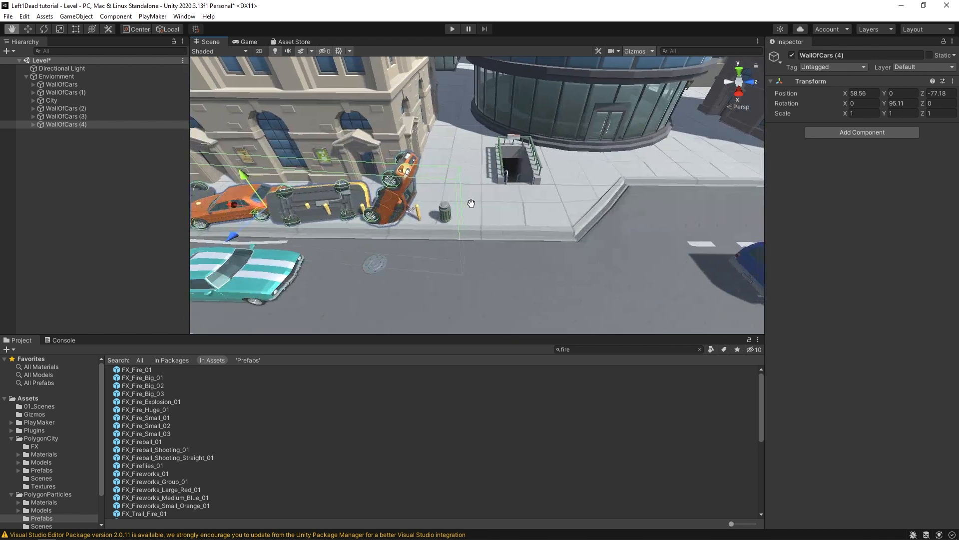
{"action": "key", "text": "e"}
{"action": "left_click_drag", "start_coordinate": [490, 175], "coordinate": [439, 161]}
{"action": "key", "text": "w"}
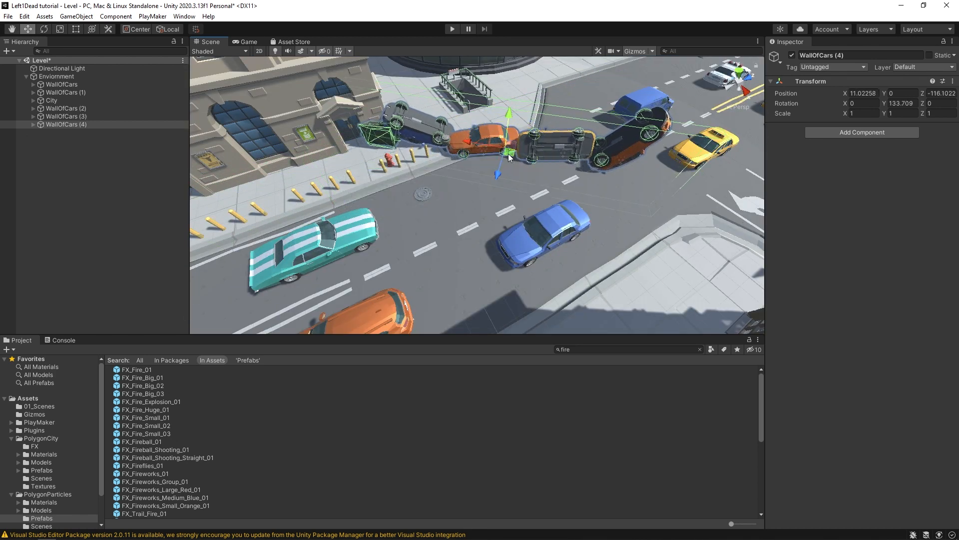
{"action": "left_click_drag", "start_coordinate": [509, 158], "coordinate": [521, 148]}
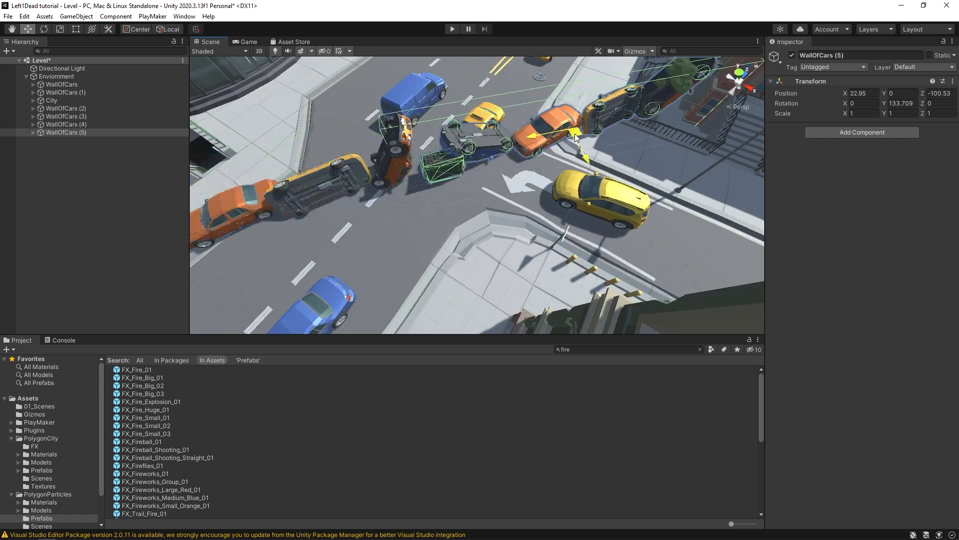
{"action": "left_click_drag", "start_coordinate": [576, 138], "coordinate": [562, 136]}
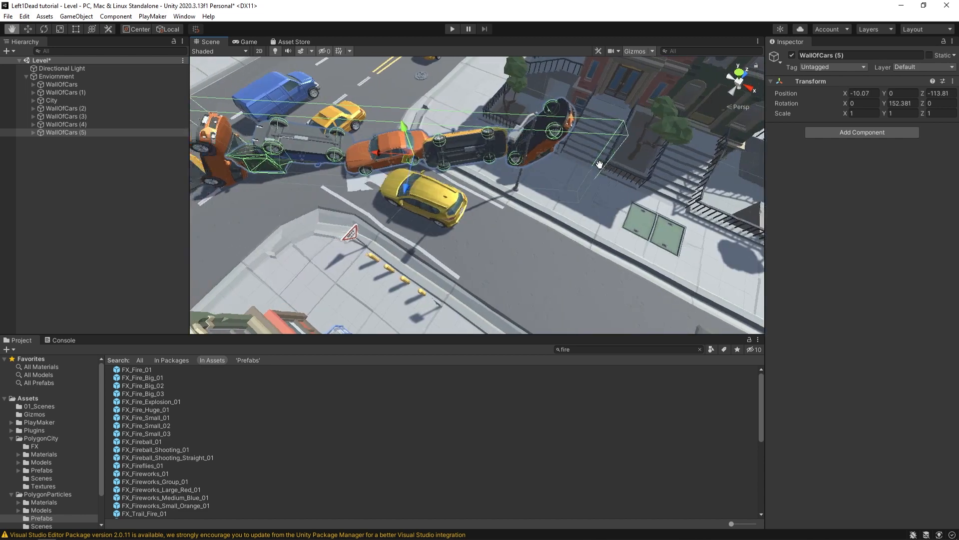
{"action": "right_click_drag", "start_coordinate": [549, 210], "coordinate": [553, 171]}
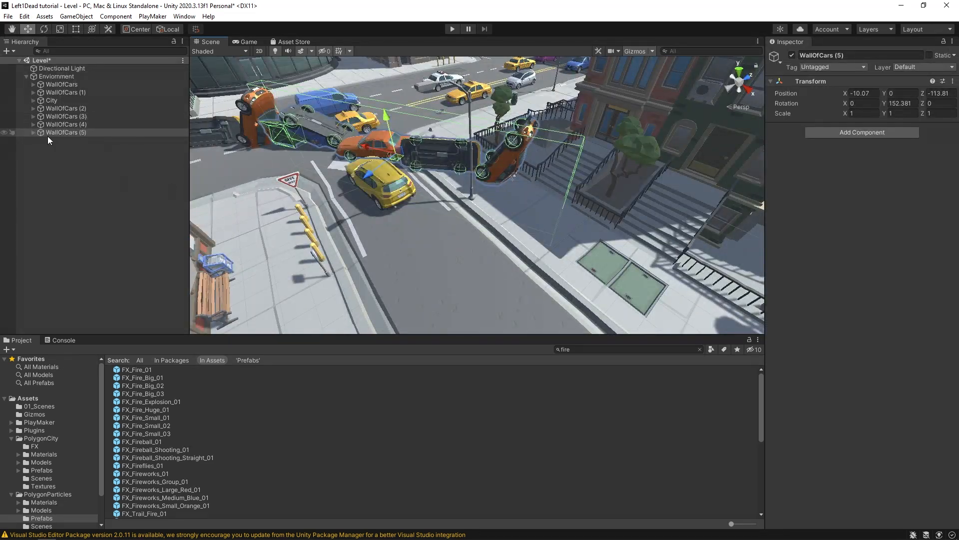
Step: Shift the Invisible wall inside WallOfCars (5) sideways to about X -33.43, Z -103.72
{"action": "left_click", "coordinate": [34, 132]}
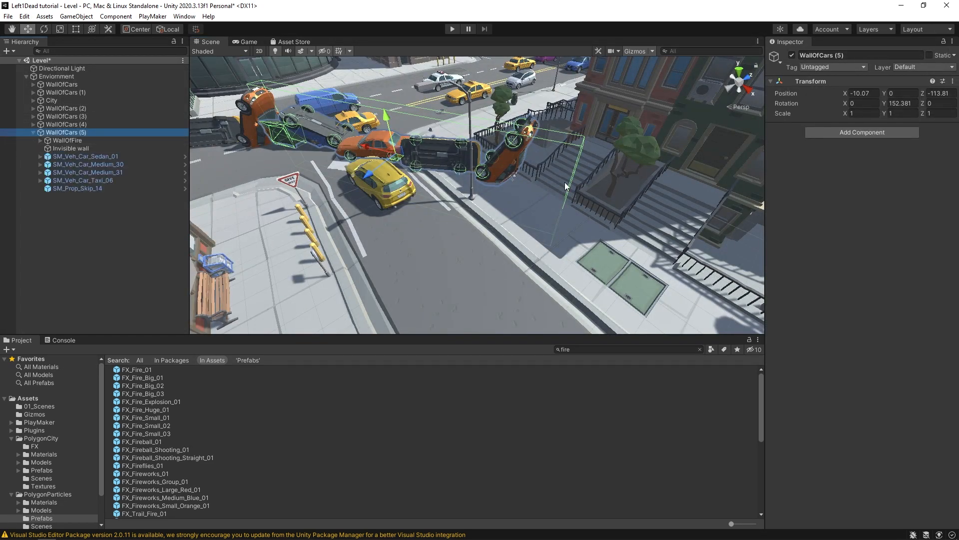
{"action": "left_click", "coordinate": [70, 148]}
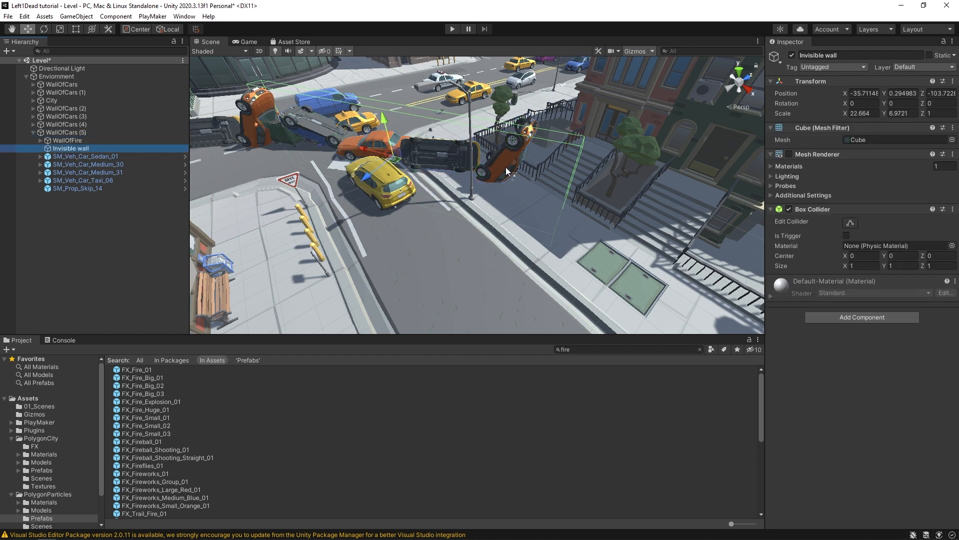
{"action": "left_click_drag", "start_coordinate": [359, 149], "coordinate": [331, 149]}
Step: Place FX_Fire_Big_03 in the alley opening beside the park at about X 31.4, Z 61.5, scaled uniformly to about 3.217
{"action": "scroll", "coordinate": [515, 162], "scroll_direction": "up", "scroll_amount": 4}
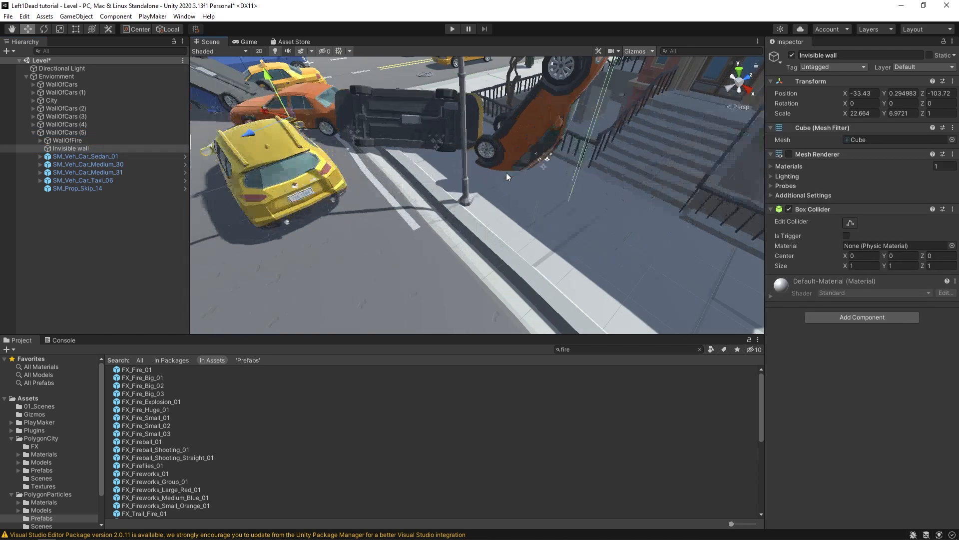
{"action": "middle_click_drag", "start_coordinate": [506, 172], "coordinate": [420, 221]}
{"action": "right_click_drag", "start_coordinate": [358, 232], "coordinate": [489, 228]}
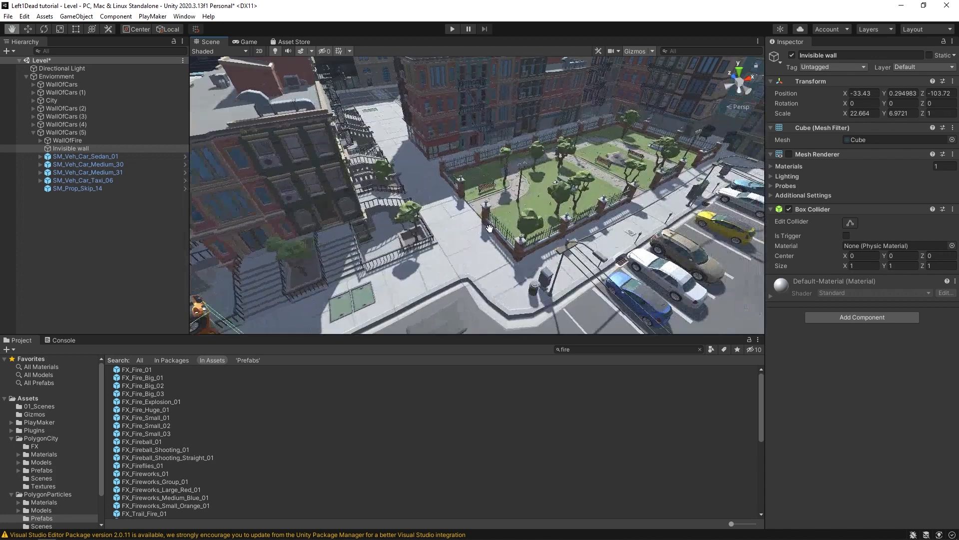
{"action": "right_click_drag", "start_coordinate": [426, 176], "coordinate": [421, 167]}
{"action": "scroll", "coordinate": [420, 167], "scroll_direction": "up", "scroll_amount": 3}
{"action": "scroll", "coordinate": [421, 167], "scroll_direction": "up", "scroll_amount": 3}
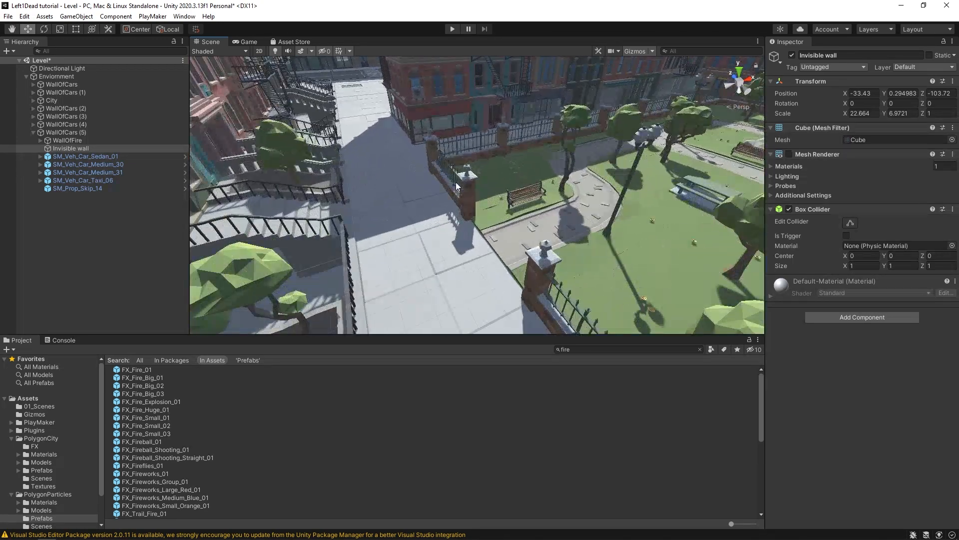
{"action": "middle_click_drag", "start_coordinate": [456, 182], "coordinate": [505, 230]}
{"action": "right_click_drag", "start_coordinate": [505, 230], "coordinate": [445, 220]}
{"action": "scroll", "coordinate": [444, 220], "scroll_direction": "up", "scroll_amount": 2}
{"action": "middle_click_drag", "start_coordinate": [465, 220], "coordinate": [414, 220]}
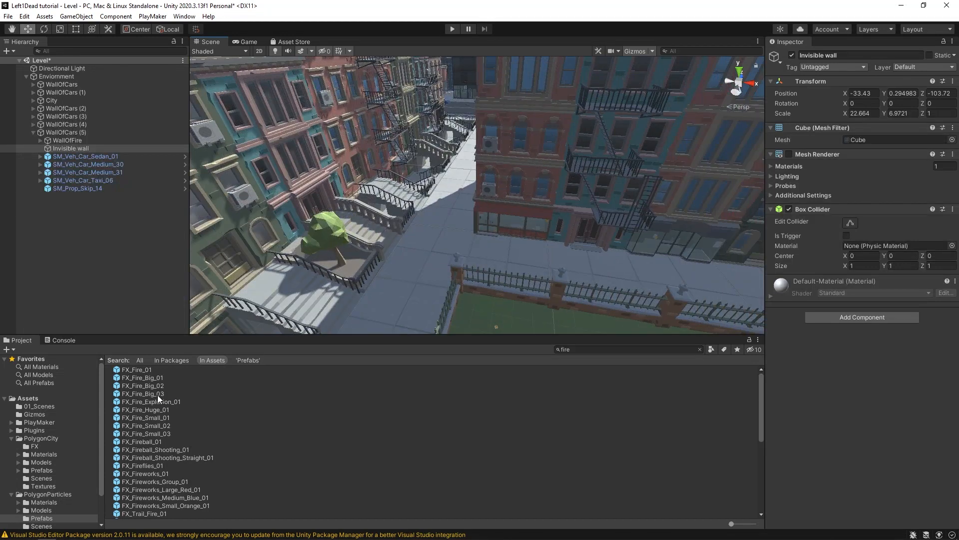
{"action": "left_click_drag", "start_coordinate": [142, 393], "coordinate": [540, 202]}
{"action": "key", "text": "r"}
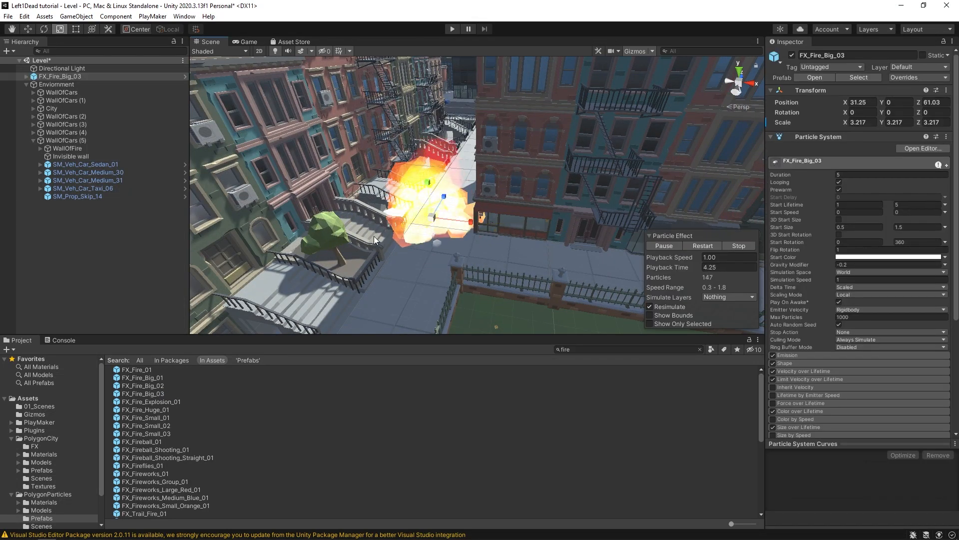
{"action": "key", "text": "w"}
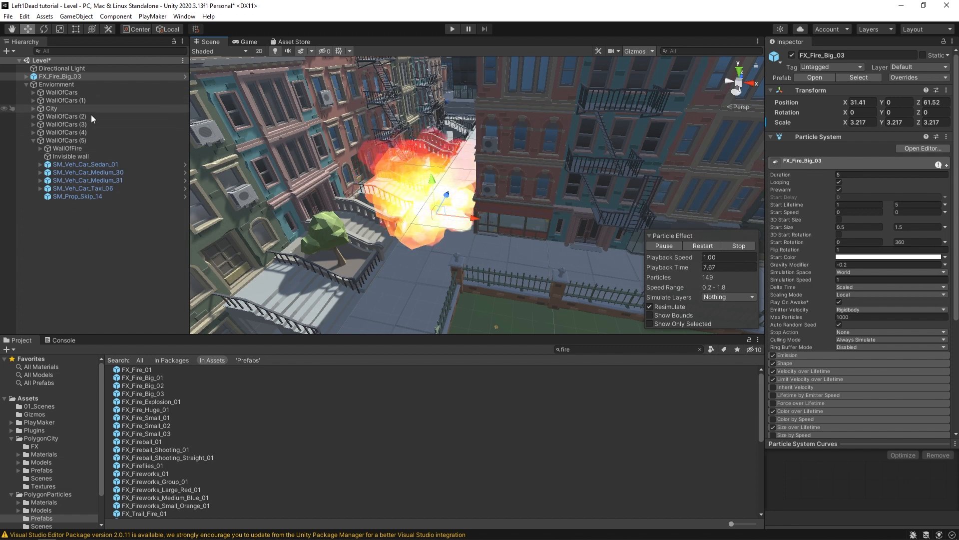
Step: Duplicate the Invisible wall of WallOfCars (5) and fit the copy across the burning alley, rotated Y 29.547 and scaled about 11.29 by 10.05
{"action": "left_click", "coordinate": [61, 157]}
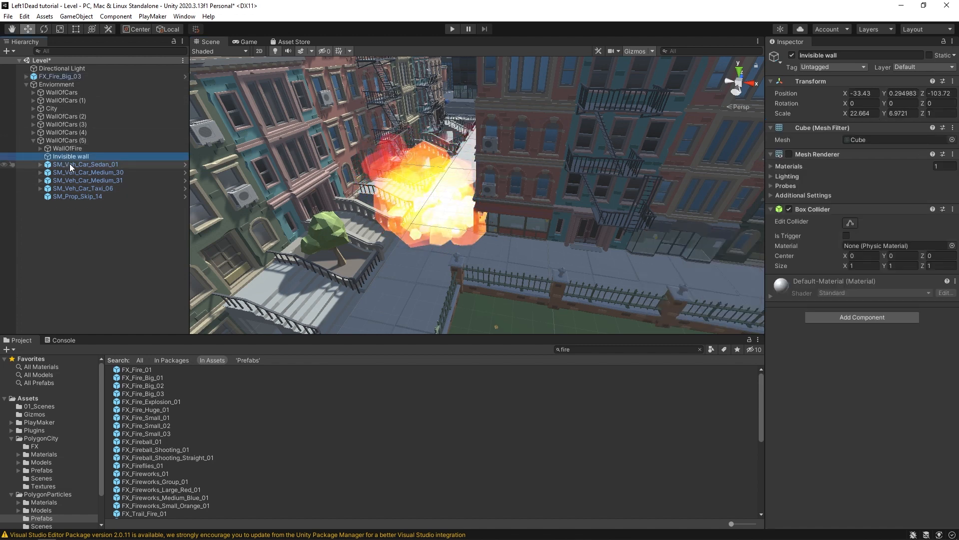
{"action": "key", "text": "ctrl+d"}
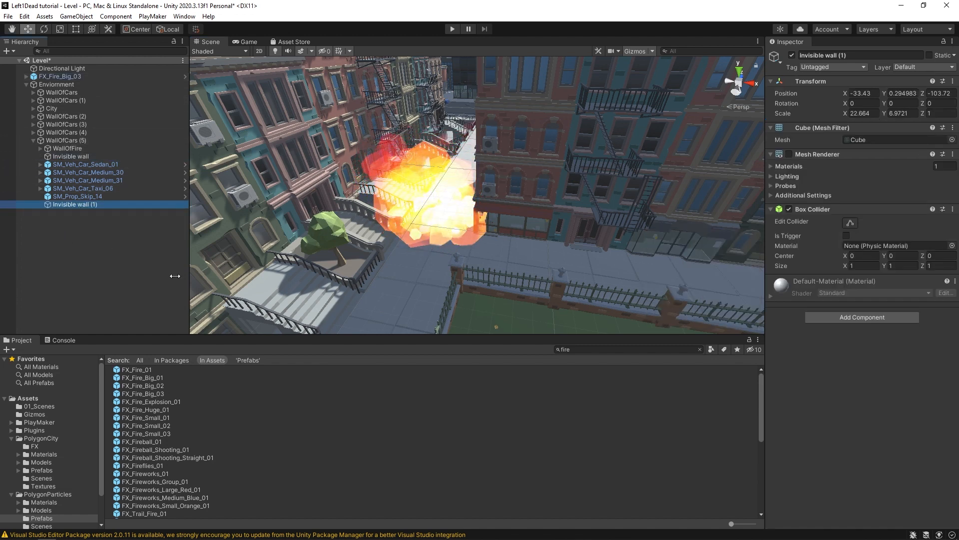
{"action": "right_click_drag", "start_coordinate": [412, 219], "coordinate": [355, 178]}
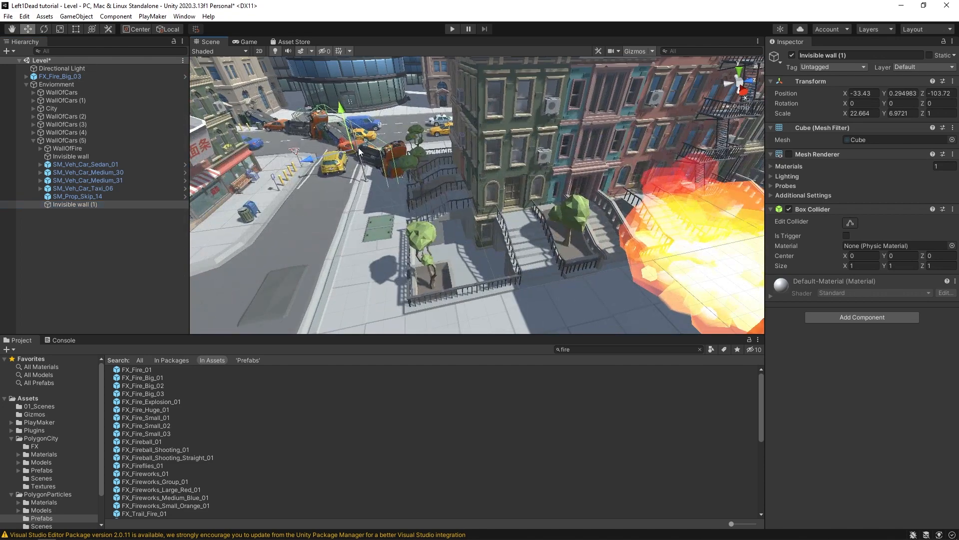
{"action": "left_click_drag", "start_coordinate": [358, 149], "coordinate": [689, 298]}
{"action": "middle_click_drag", "start_coordinate": [680, 301], "coordinate": [508, 229]}
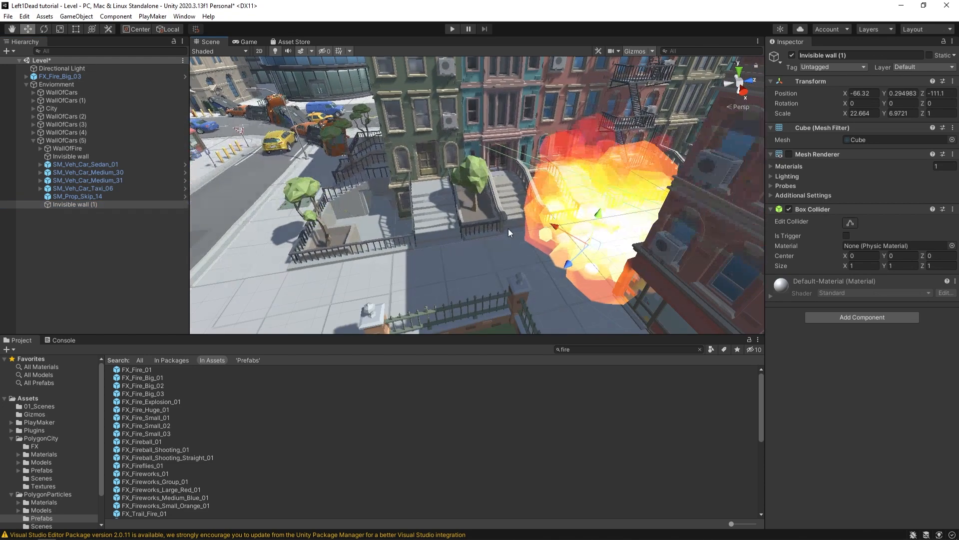
{"action": "right_click_drag", "start_coordinate": [400, 221], "coordinate": [481, 245]}
{"action": "key", "text": "e"}
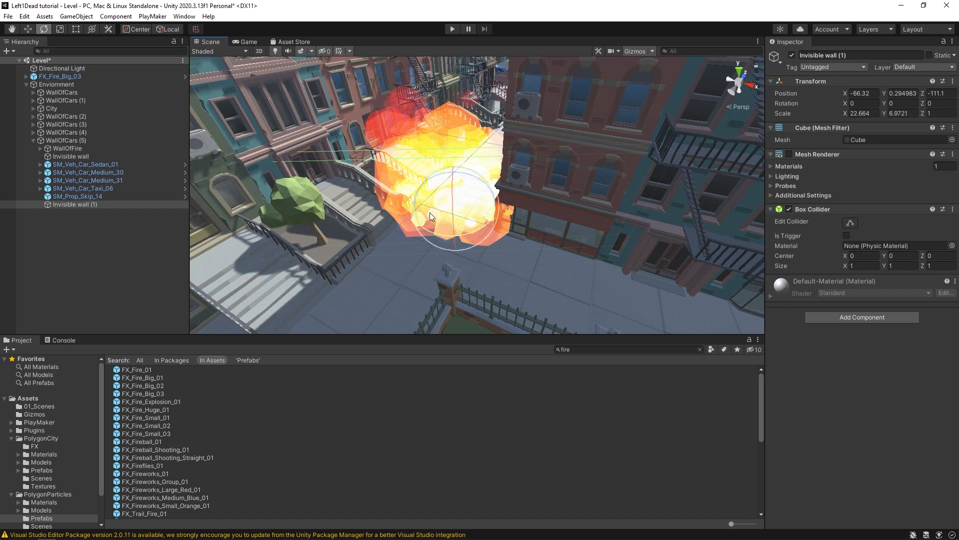
{"action": "left_click_drag", "start_coordinate": [439, 232], "coordinate": [410, 225]}
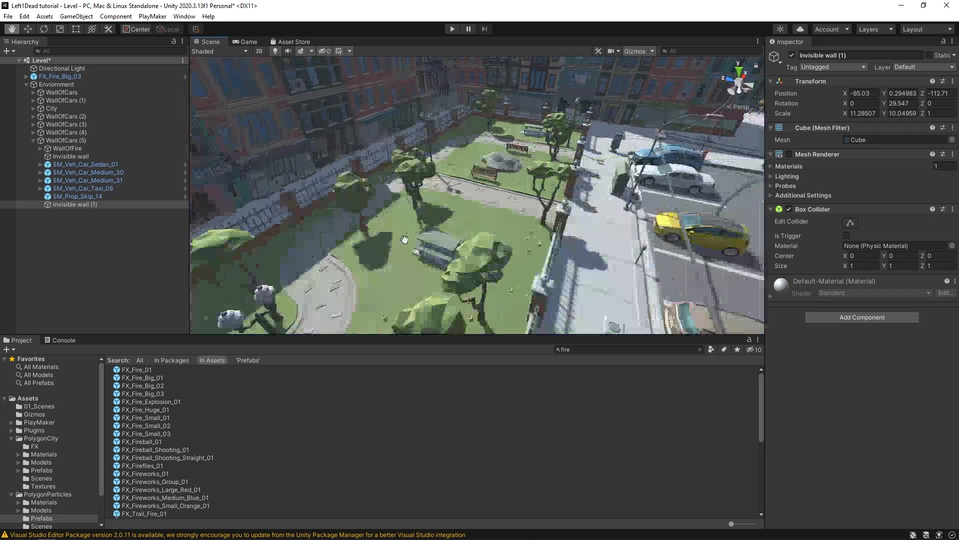
Step: Create a cube on the street near the Hot Pizza sign and name it Shameless Invisible Wall
{"action": "right_click_drag", "start_coordinate": [449, 220], "coordinate": [429, 235]}
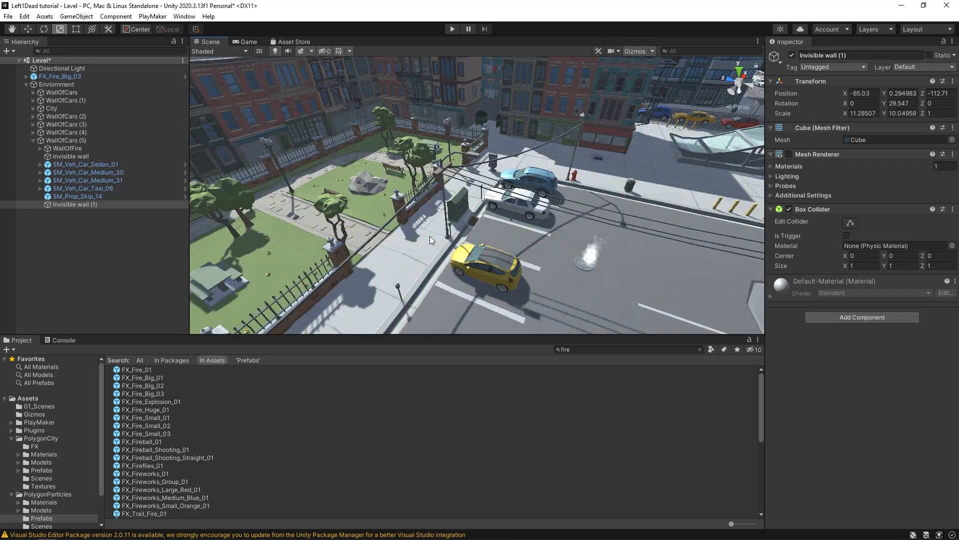
{"action": "middle_click_drag", "start_coordinate": [429, 235], "coordinate": [294, 205]}
{"action": "right_click_drag", "start_coordinate": [294, 205], "coordinate": [514, 208]}
{"action": "middle_click_drag", "start_coordinate": [380, 204], "coordinate": [388, 248]}
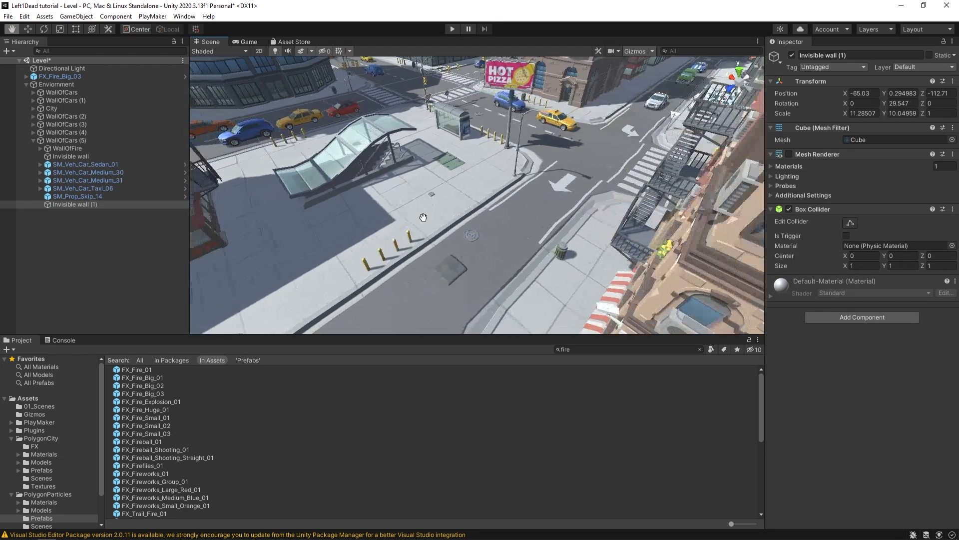
{"action": "right_click_drag", "start_coordinate": [389, 248], "coordinate": [388, 237]}
{"action": "middle_click_drag", "start_coordinate": [388, 237], "coordinate": [446, 196]}
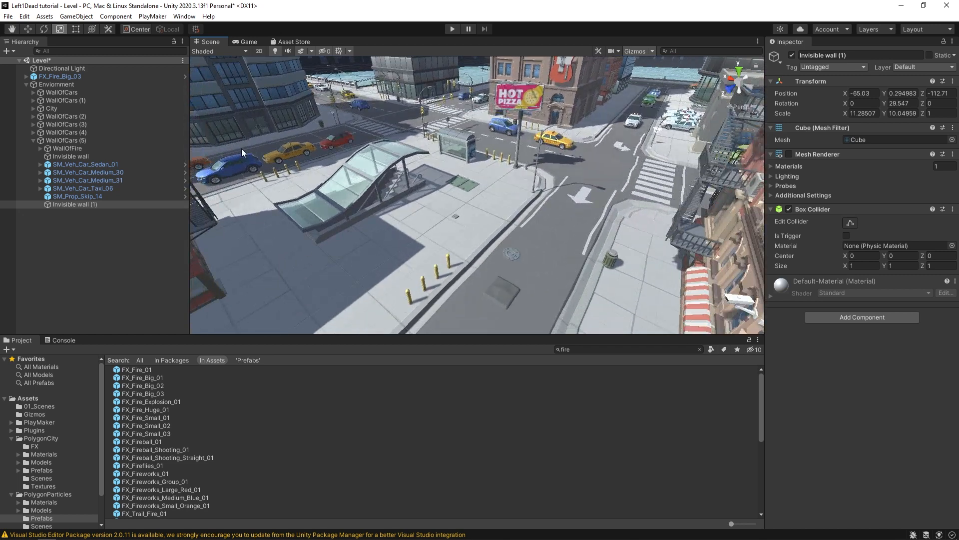
{"action": "right_click", "coordinate": [69, 232]}
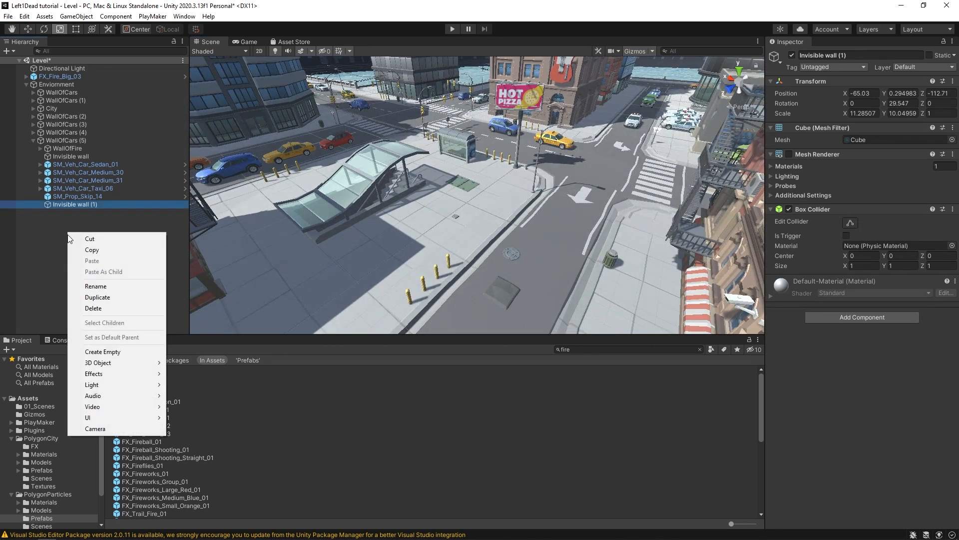
{"action": "mouse_move", "coordinate": [125, 365]}
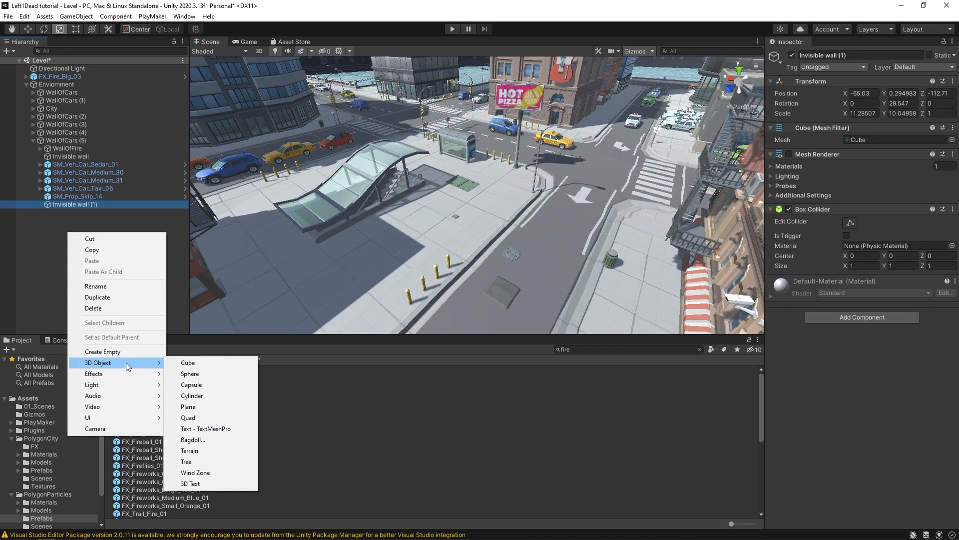
{"action": "left_click", "coordinate": [188, 365]}
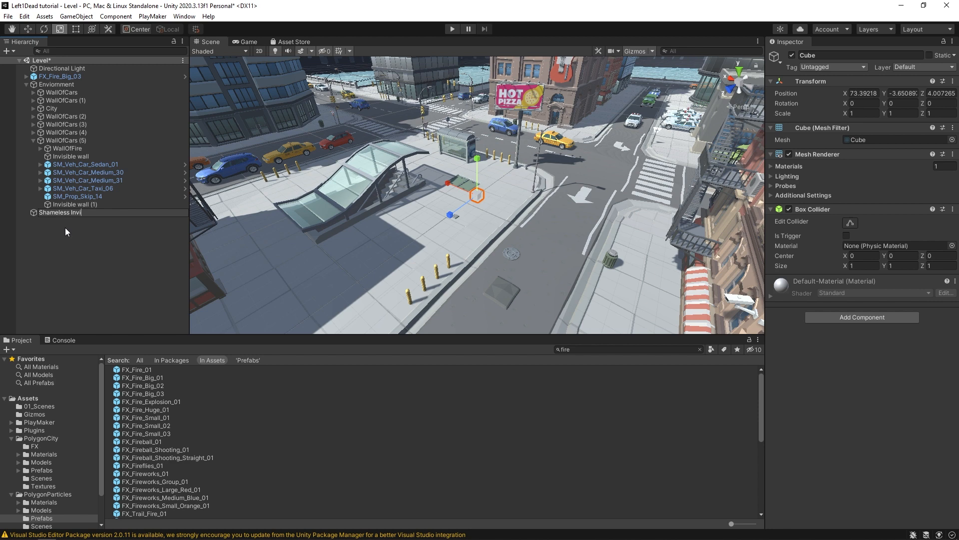
{"action": "type", "text": "Shameless Invisible Wall"}
{"action": "key", "text": "Return"}
Step: Fit Shameless Invisible Wall across the road, rotated Y -33.5 and scaled about 51.86 by 8.68, and disable its Mesh Renderer
{"action": "left_click_drag", "start_coordinate": [456, 188], "coordinate": [451, 180]}
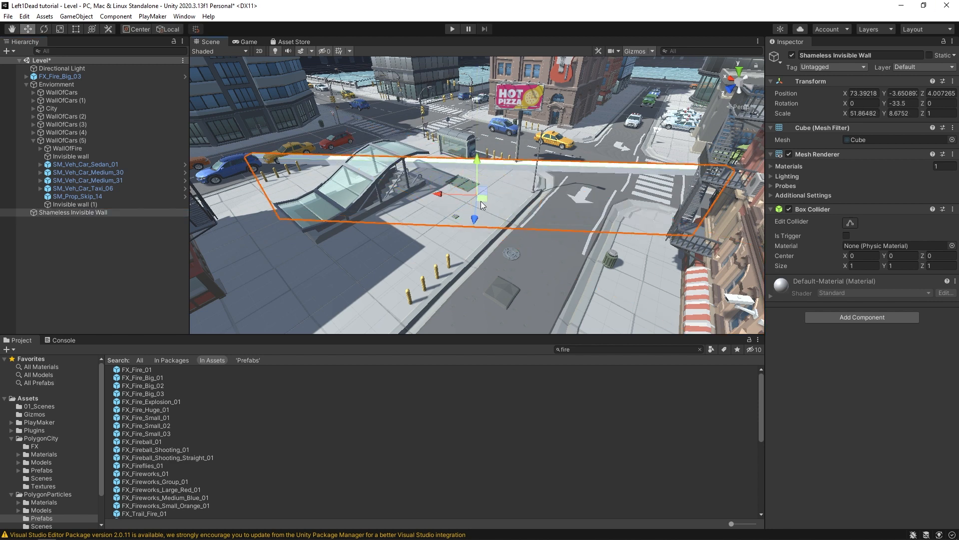
{"action": "right_click_drag", "start_coordinate": [481, 201], "coordinate": [348, 249]}
{"action": "left_click", "coordinate": [789, 155]}
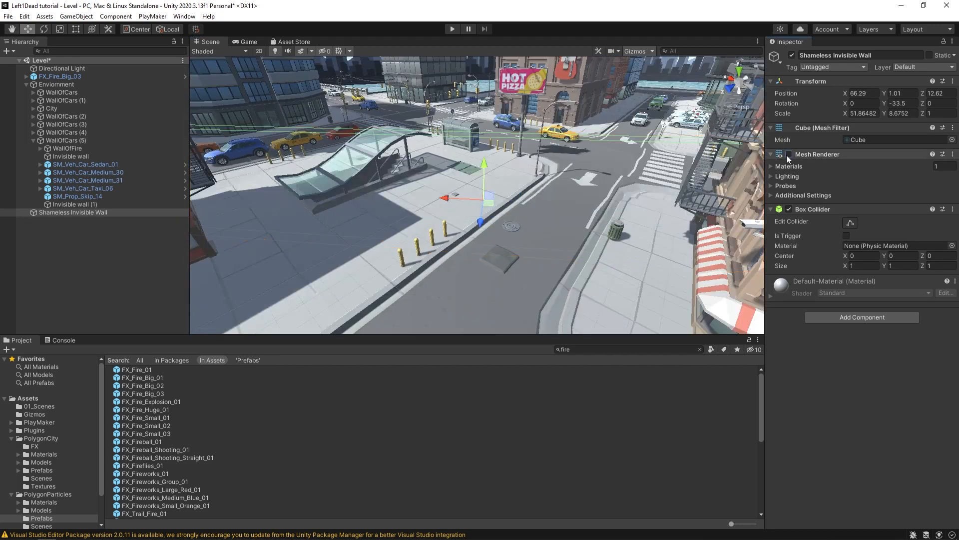
Step: Save the Level scene
{"action": "scroll", "coordinate": [470, 250], "scroll_direction": "down", "scroll_amount": 3}
{"action": "right_click_drag", "start_coordinate": [472, 254], "coordinate": [595, 199]}
{"action": "key", "text": "ctrl+s"}
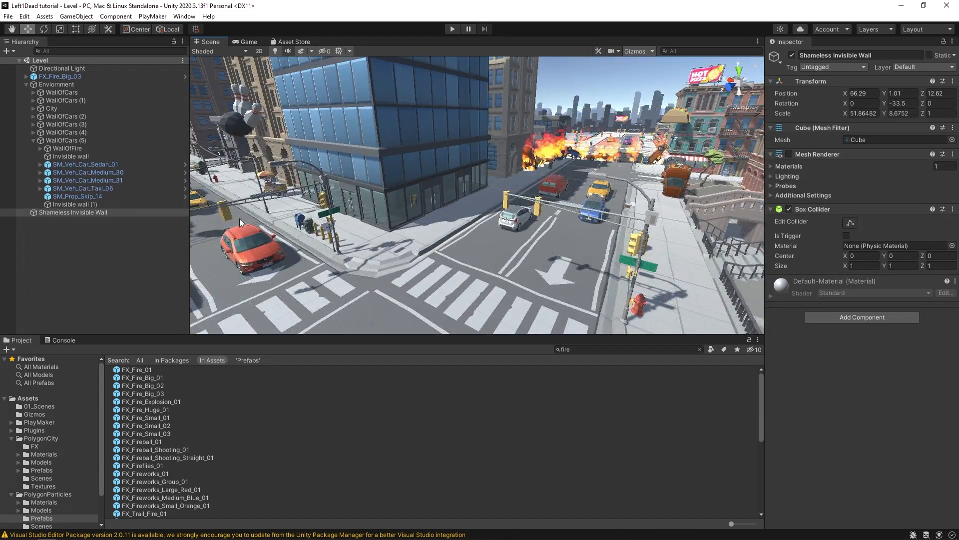
Step: Duplicate WallOfCars and place the copy across the street beside the blue glass building, at about X -124.9, Z -7.8, rotated Y -86.309
{"action": "left_click", "coordinate": [71, 93]}
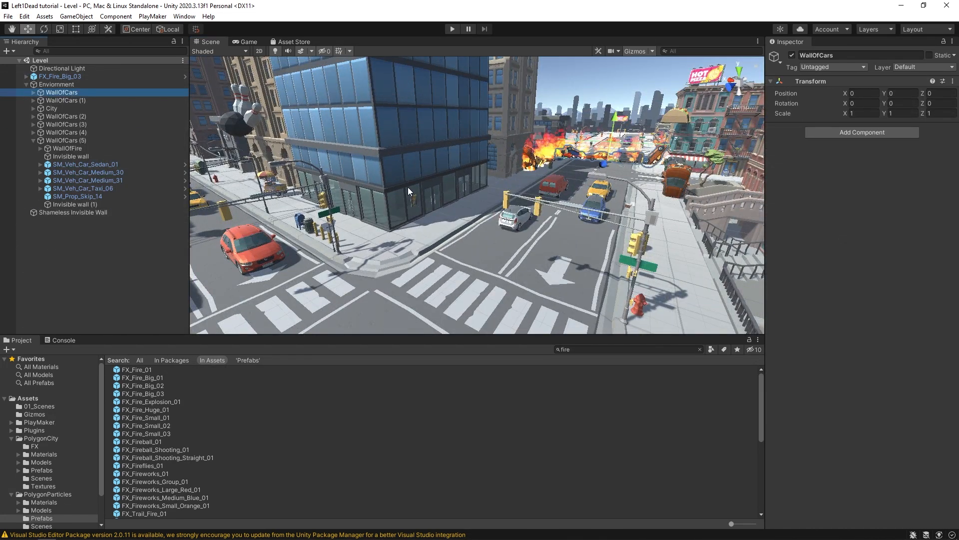
{"action": "key", "text": "ctrl+d"}
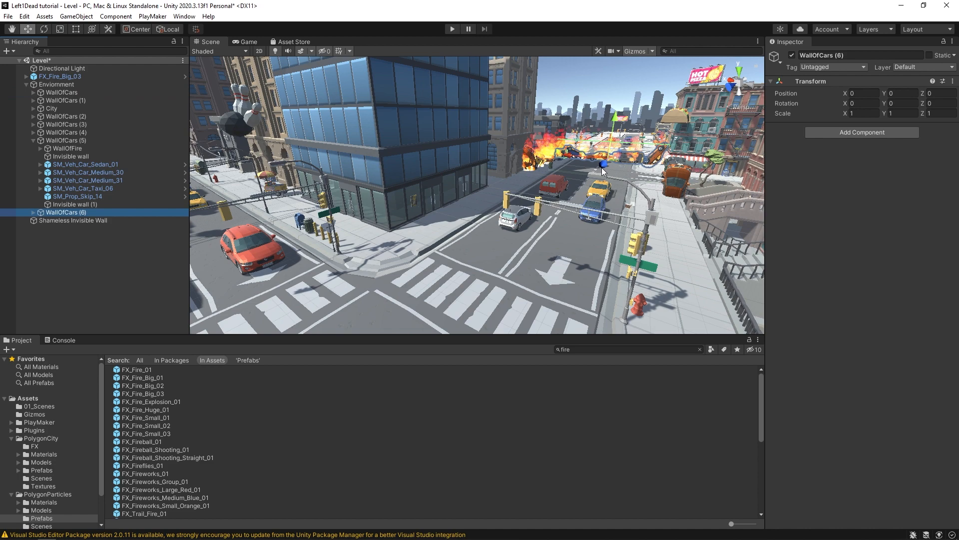
{"action": "left_click_drag", "start_coordinate": [603, 171], "coordinate": [550, 359]}
{"action": "key", "text": "e"}
{"action": "middle_click_drag", "start_coordinate": [574, 244], "coordinate": [417, 237]}
{"action": "right_click_drag", "start_coordinate": [417, 238], "coordinate": [365, 228]}
{"action": "middle_click_drag", "start_coordinate": [364, 227], "coordinate": [455, 267]}
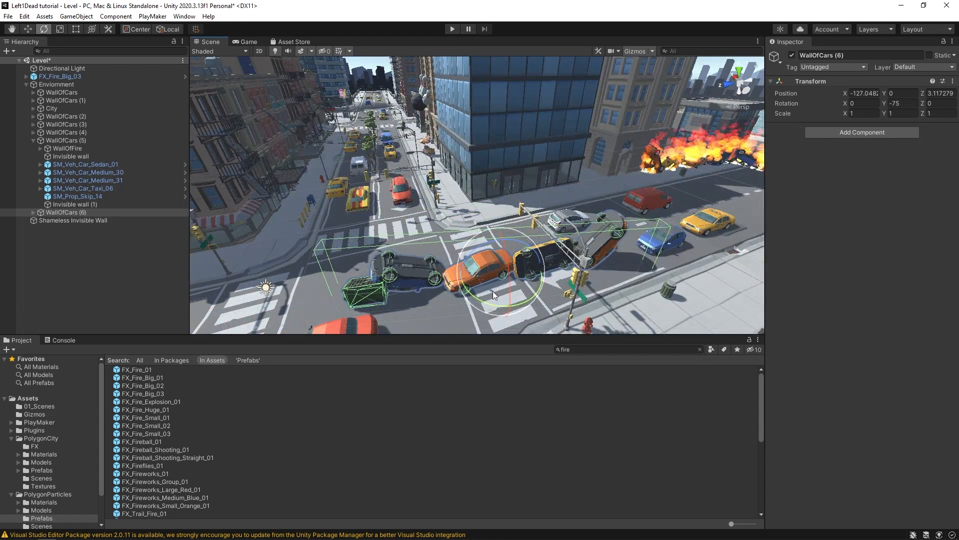
{"action": "key", "text": "w"}
{"action": "left_click_drag", "start_coordinate": [501, 275], "coordinate": [377, 214]}
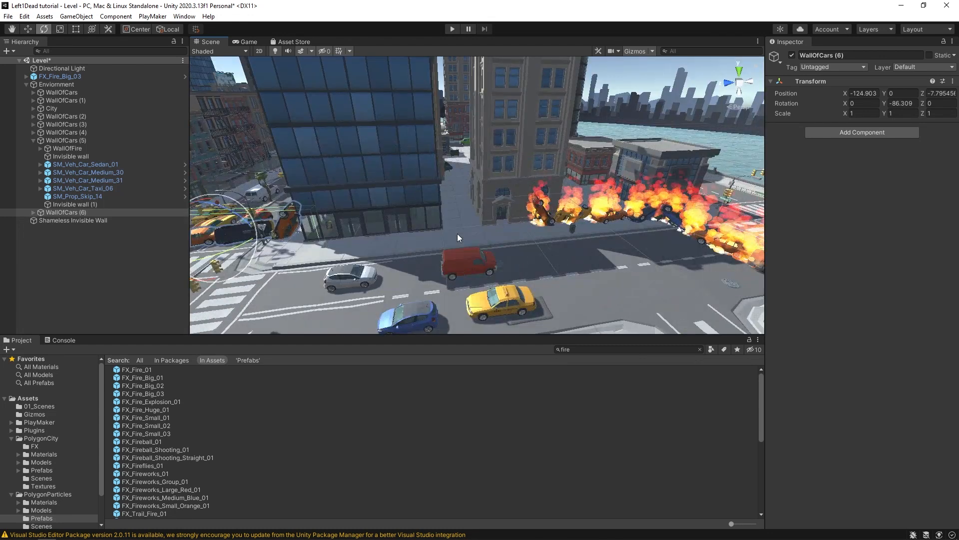
{"action": "scroll", "coordinate": [460, 228], "scroll_direction": "up", "scroll_amount": 4}
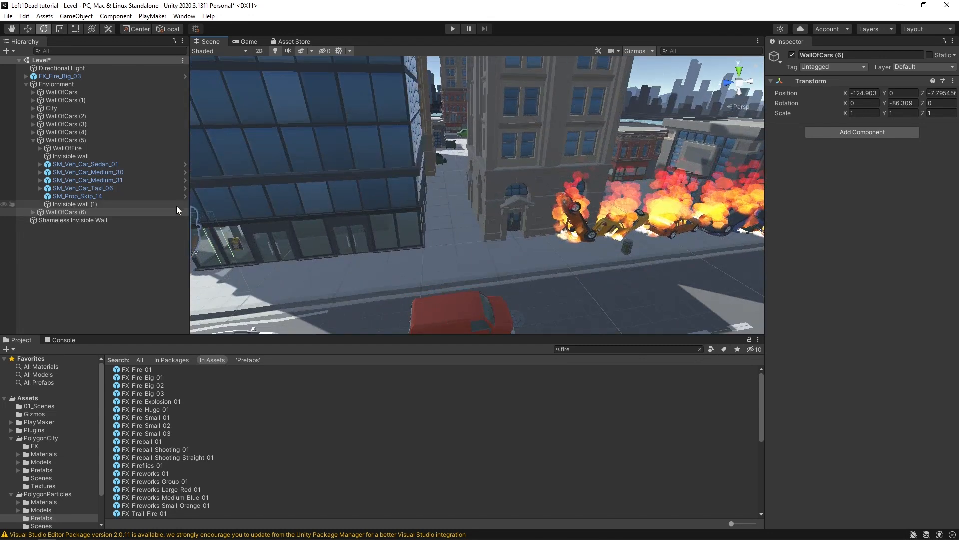
Step: Make Shameless Invisible Wall the first child of the Enviornment object and collapse the hierarchy groups
{"action": "left_click", "coordinate": [125, 256]}
{"action": "left_click", "coordinate": [34, 140]}
{"action": "left_click_drag", "start_coordinate": [52, 157], "coordinate": [75, 91]}
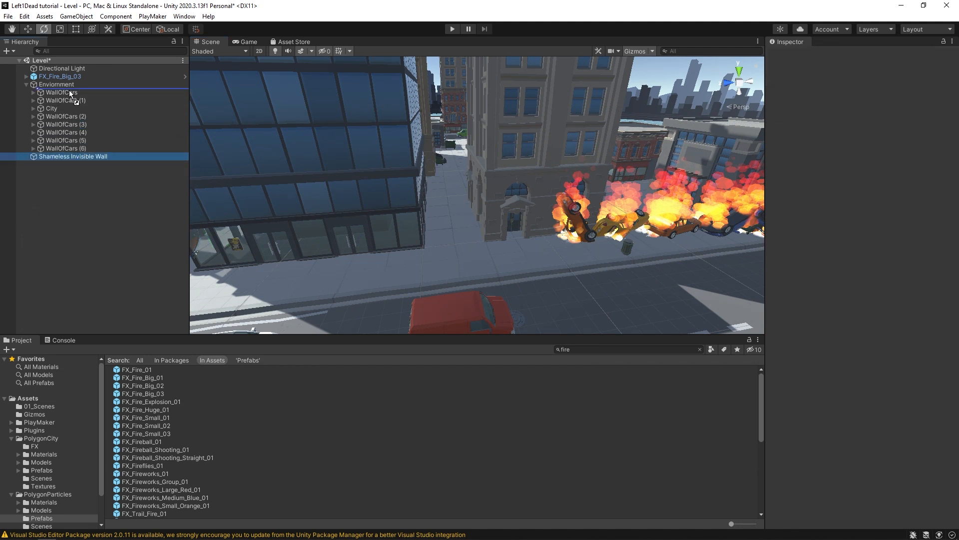
{"action": "left_click", "coordinate": [47, 244]}
{"action": "left_click", "coordinate": [26, 85]}
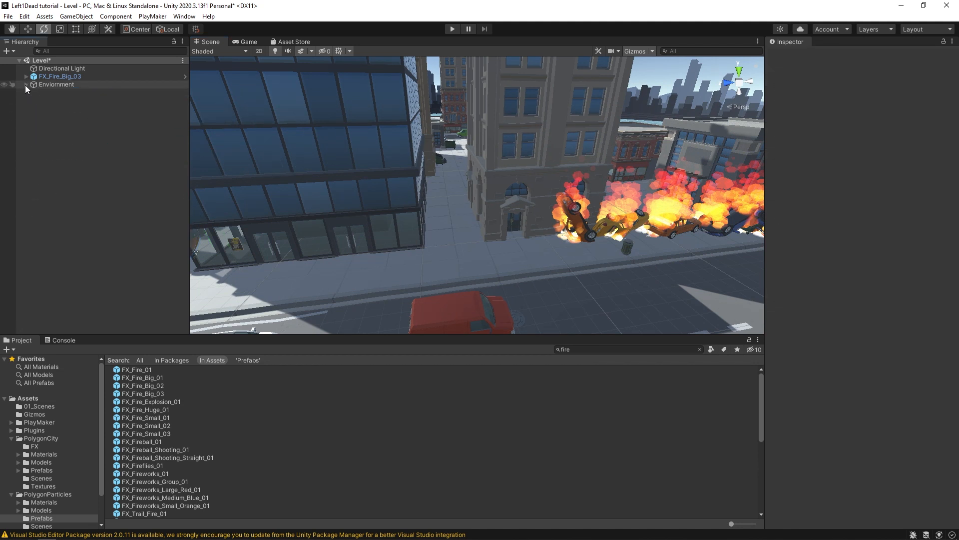
Step: Nest FX_Fire_Big_03 under Shameless Invisible Wall inside Enviornment, collapse both groups and clear the selection
{"action": "left_click", "coordinate": [27, 83]}
{"action": "left_click_drag", "start_coordinate": [43, 76], "coordinate": [65, 91]}
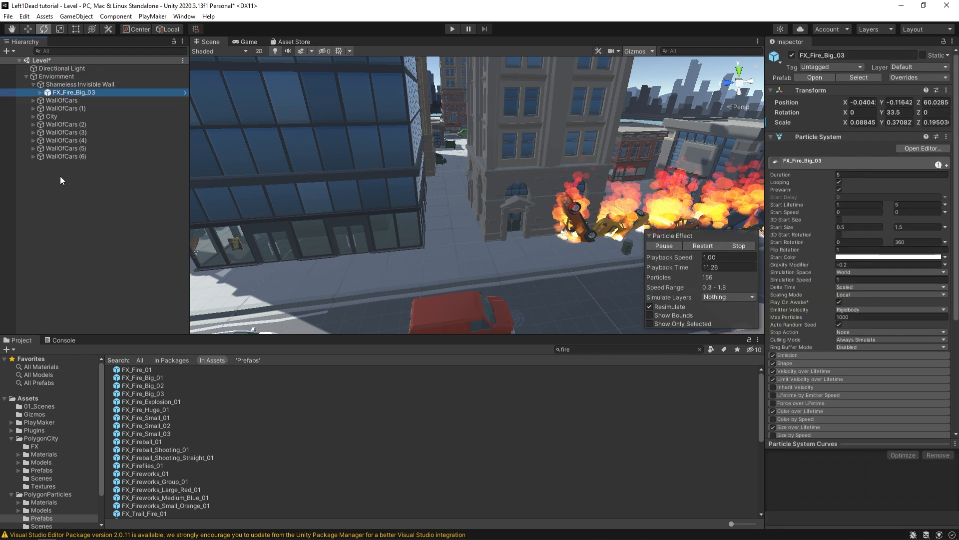
{"action": "left_click", "coordinate": [32, 86]}
{"action": "left_click", "coordinate": [26, 77]}
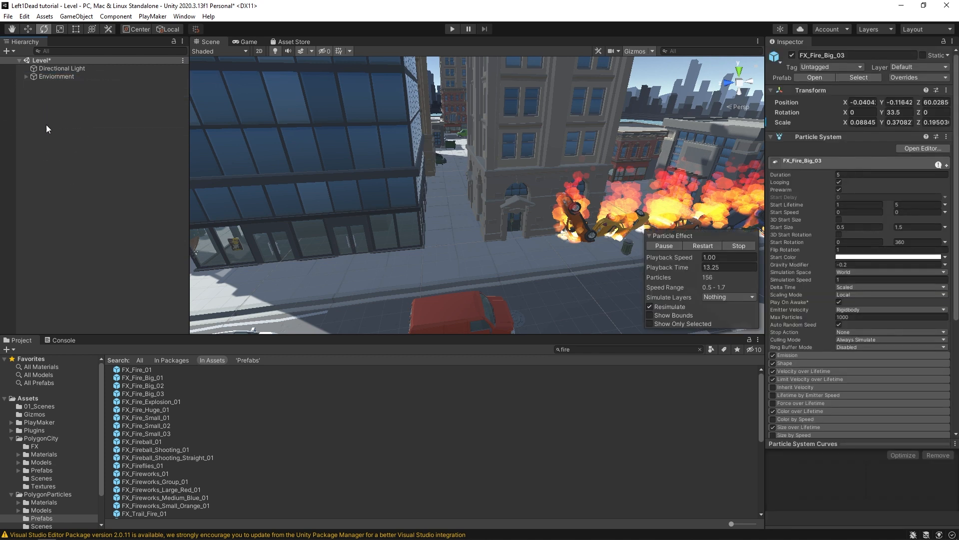
{"action": "left_click", "coordinate": [145, 120]}
{"action": "scroll", "coordinate": [413, 210], "scroll_direction": "down", "scroll_amount": 8}
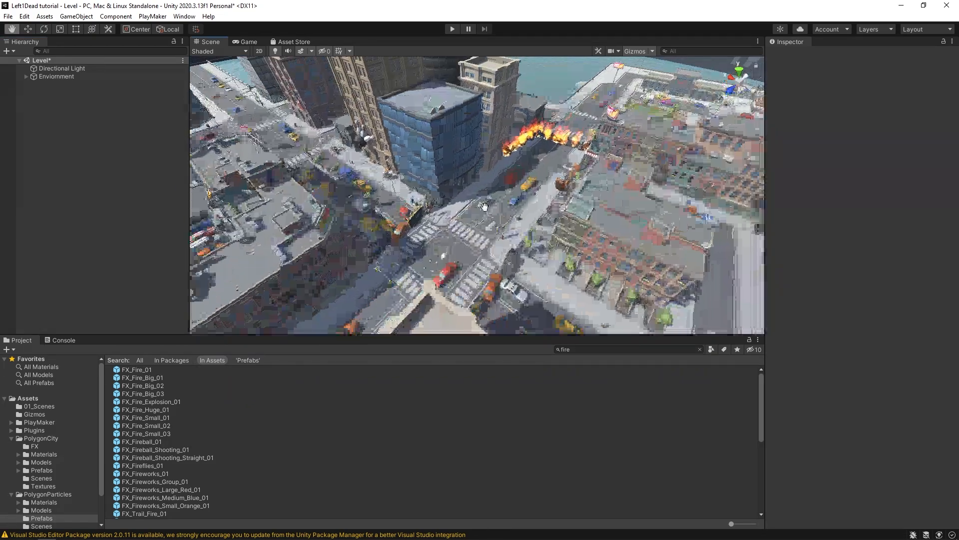